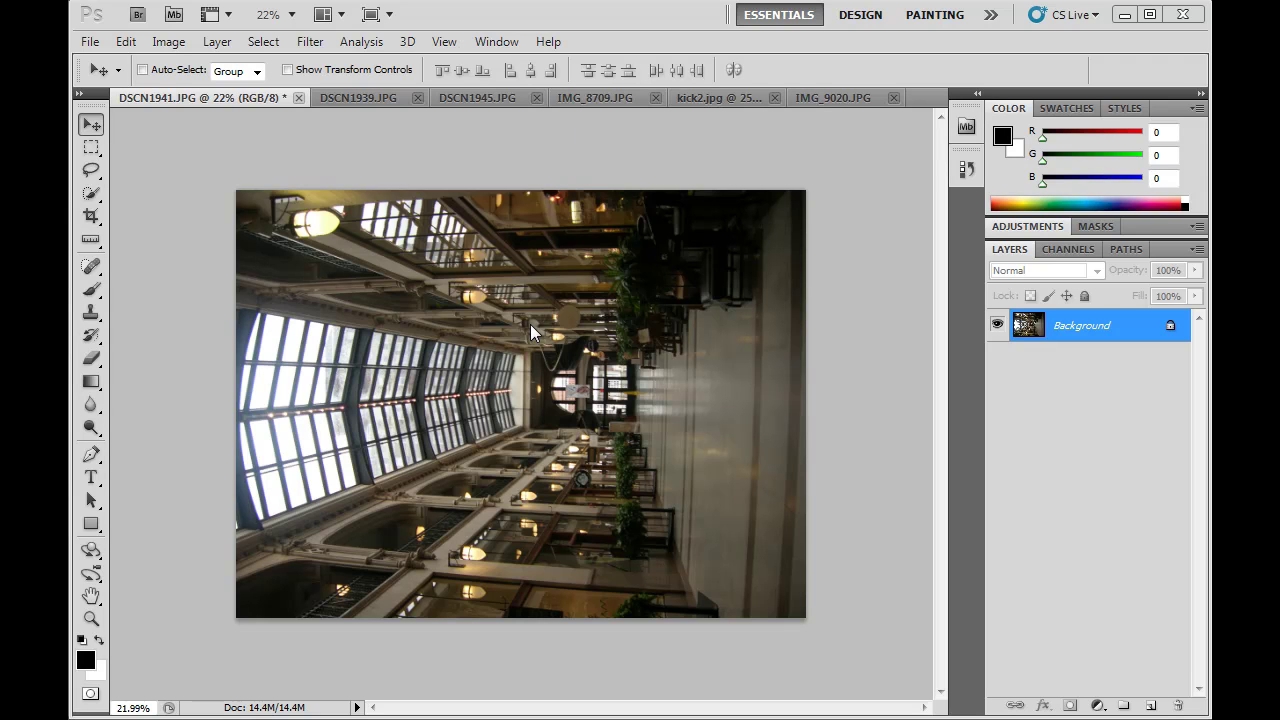
- Rotate the arcade photo DSCN1941.JPG 90° clockwise into upright portrait orientation
click(175, 44)
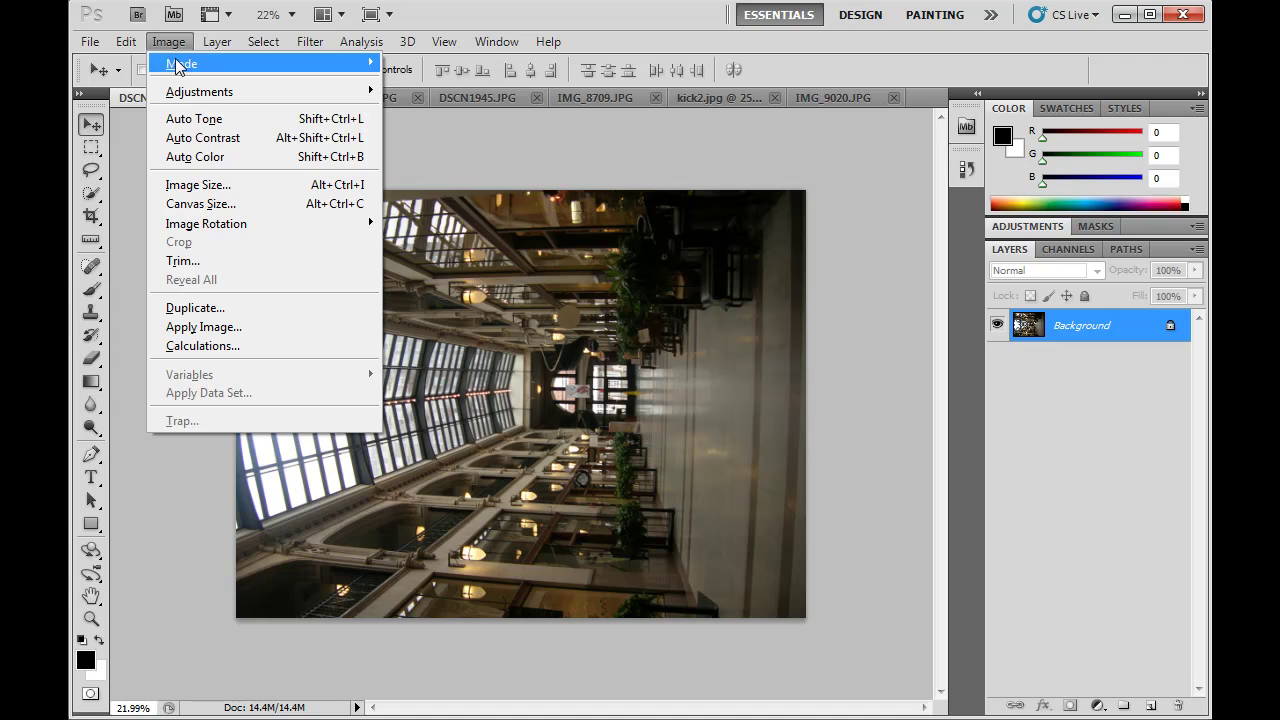
mouse_move(214, 226)
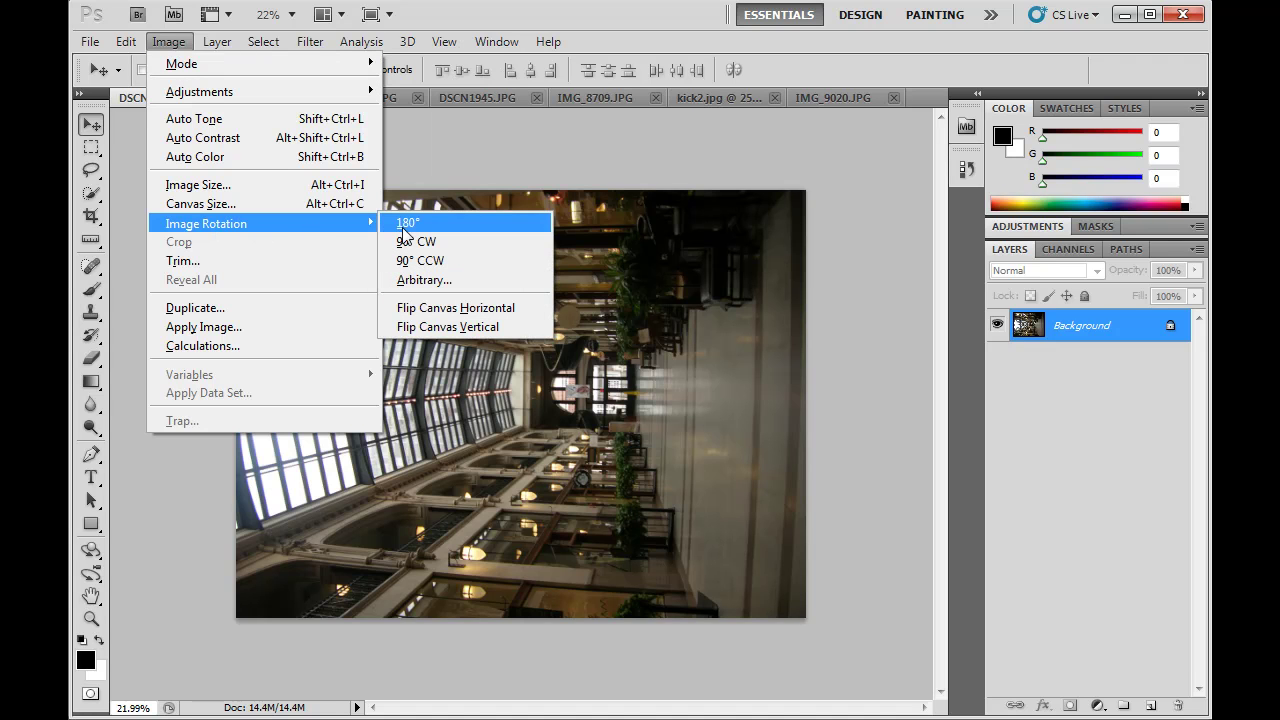
click(422, 243)
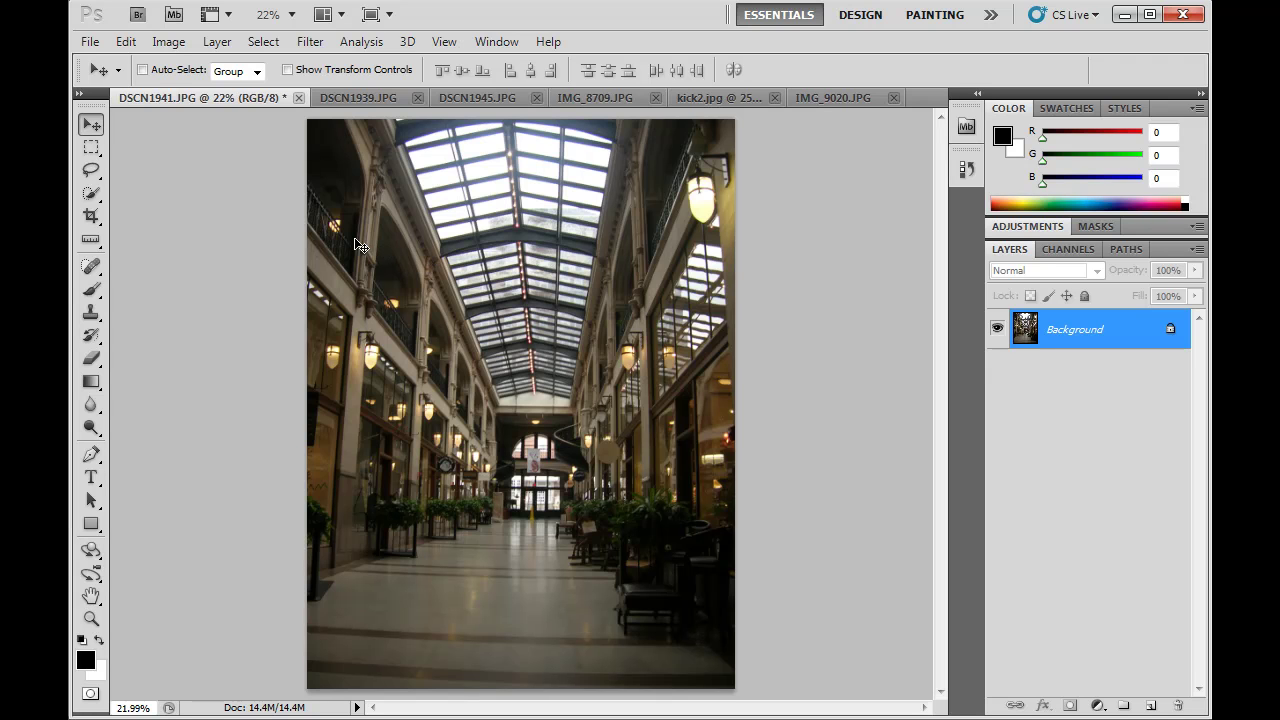
click(444, 44)
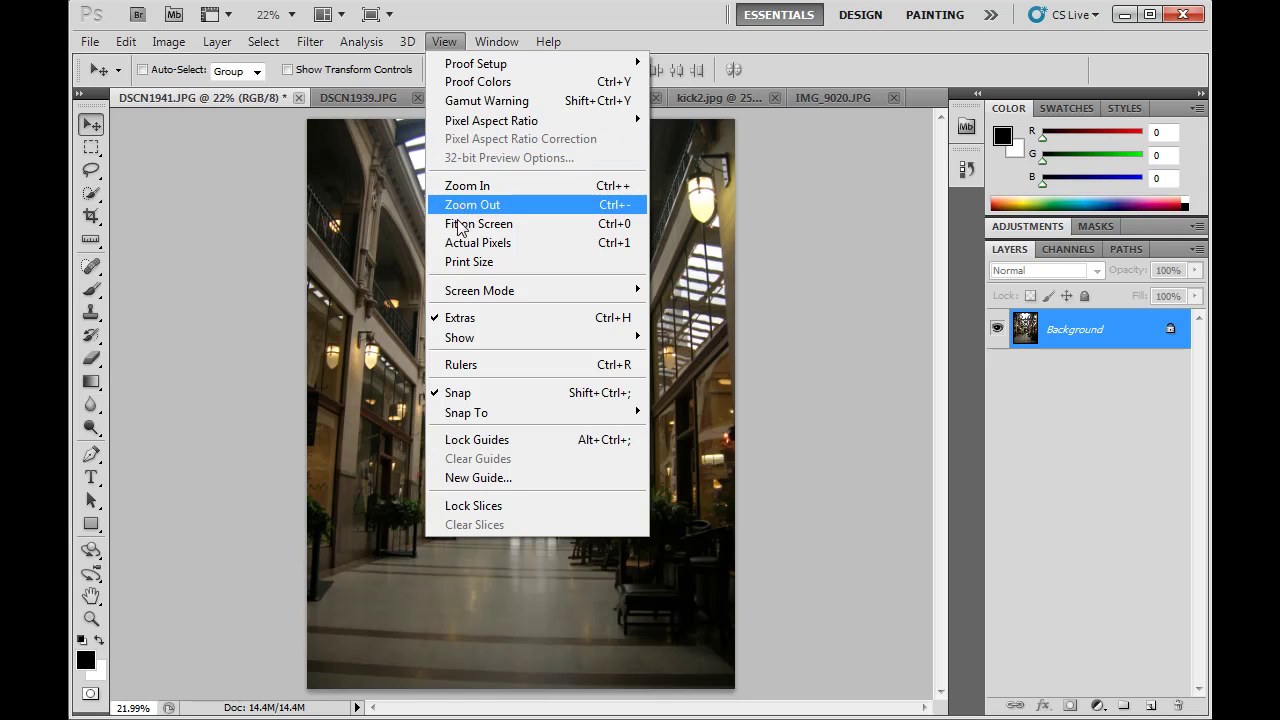
- Show rulers, drag a horizontal guide onto the arcade floor, then remove it again
click(472, 370)
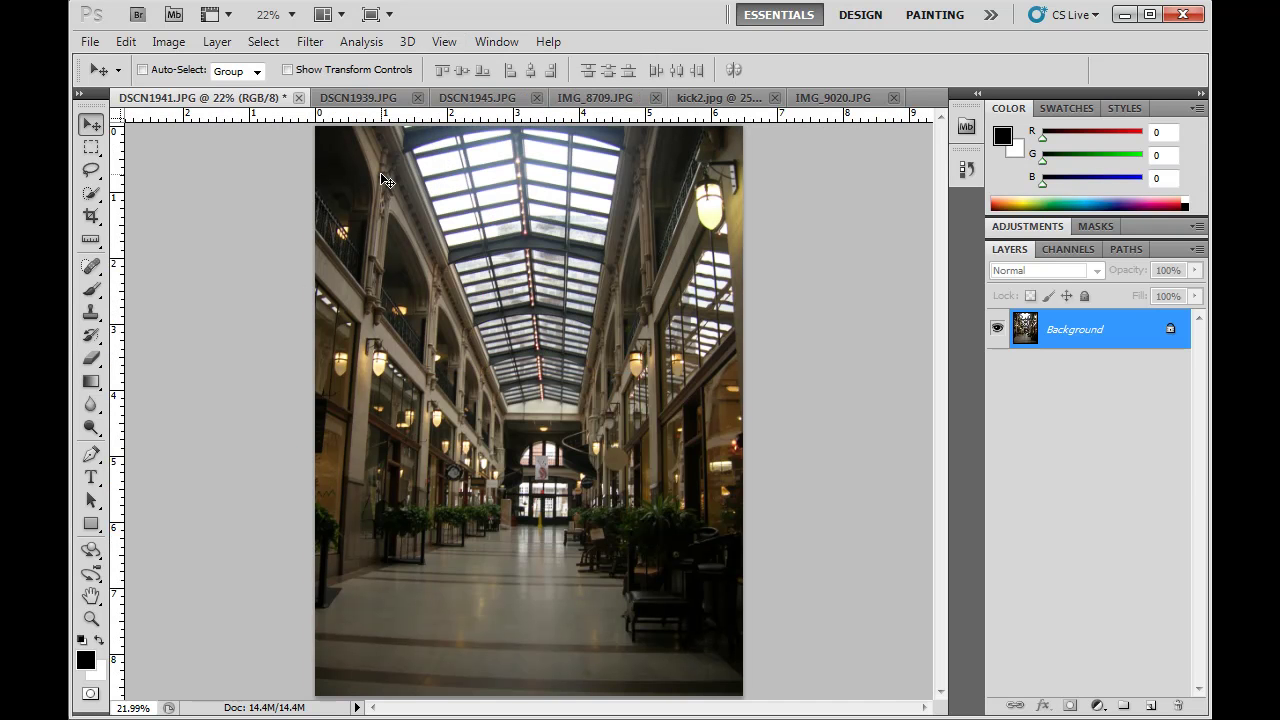
drag(296, 124, 302, 588)
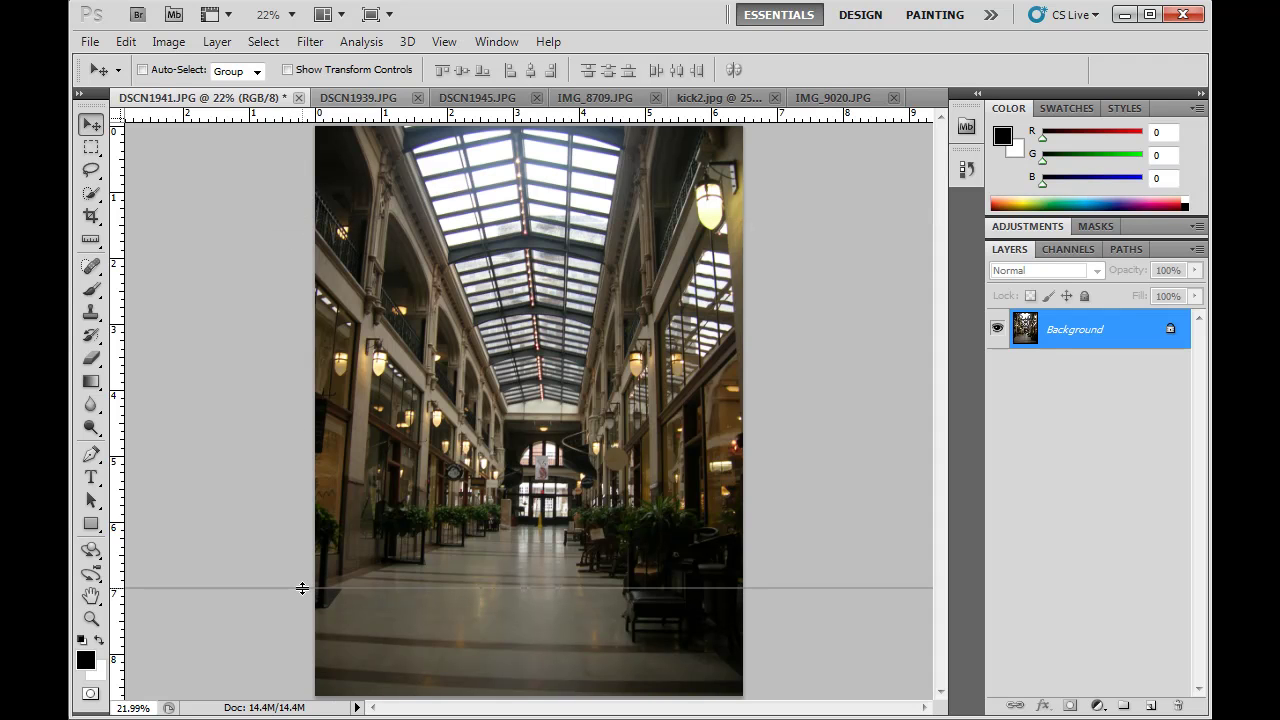
drag(302, 588, 302, 588)
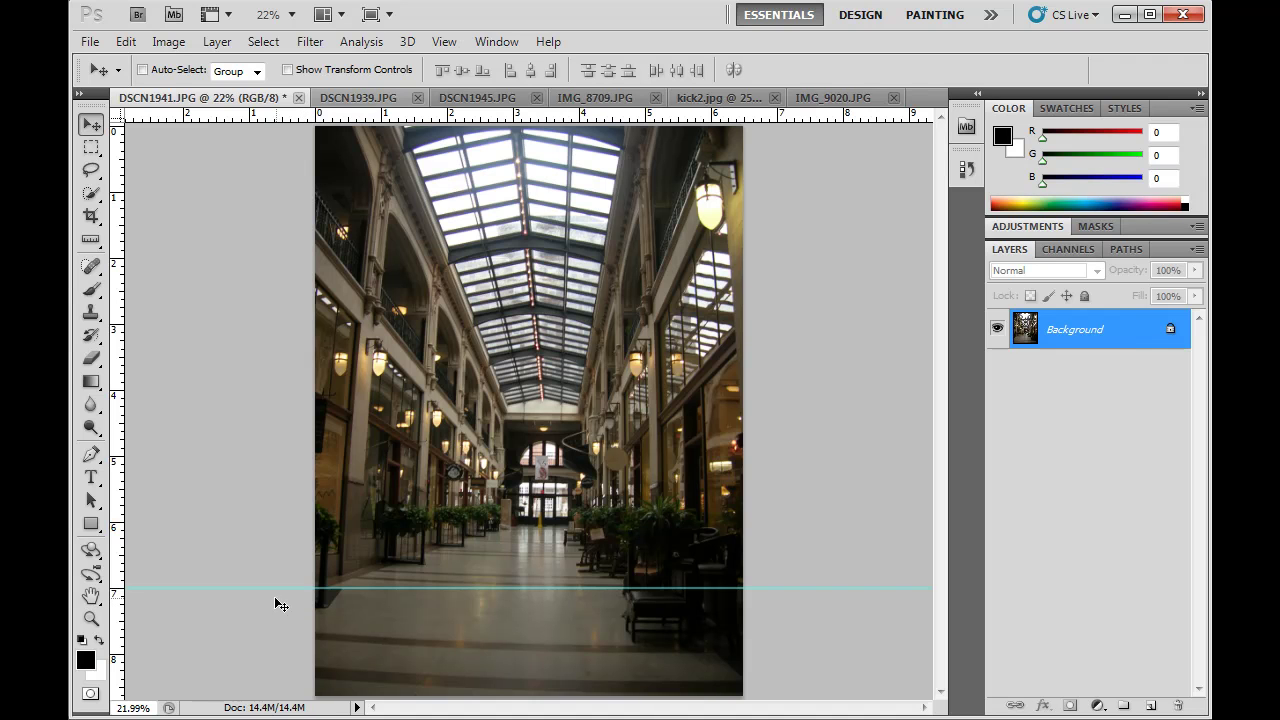
drag(268, 584, 268, 562)
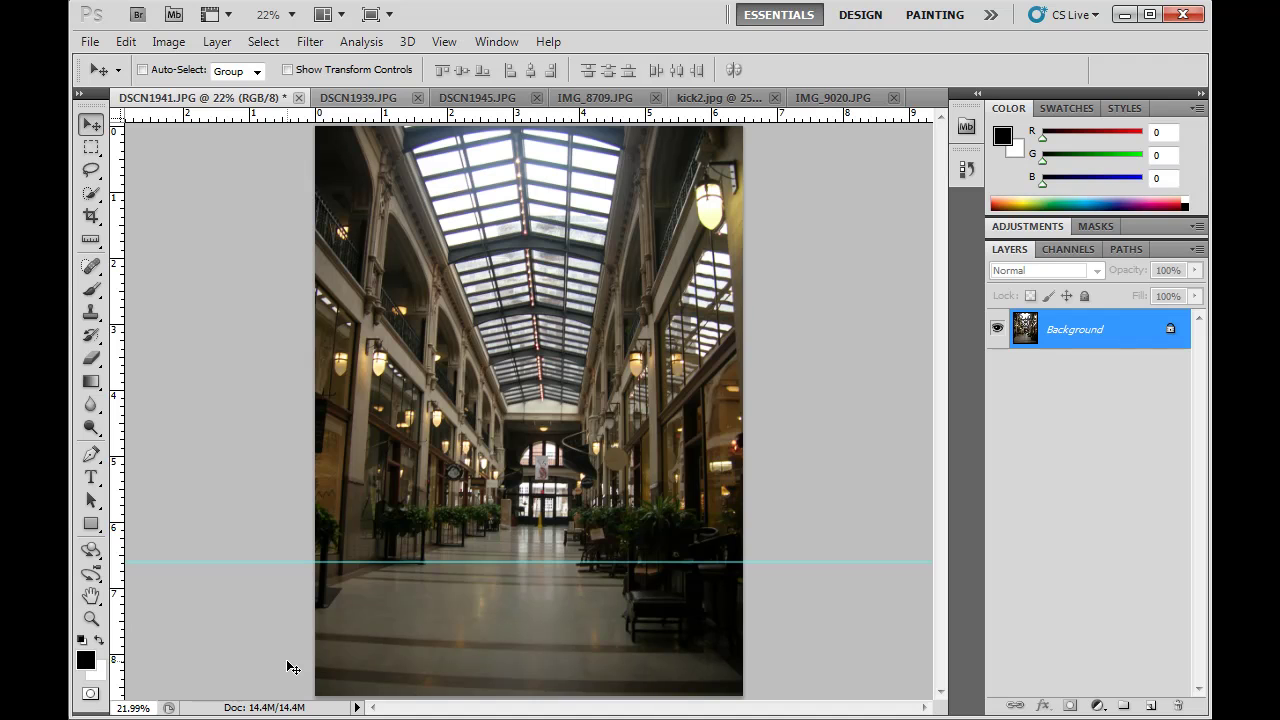
drag(200, 562, 226, 114)
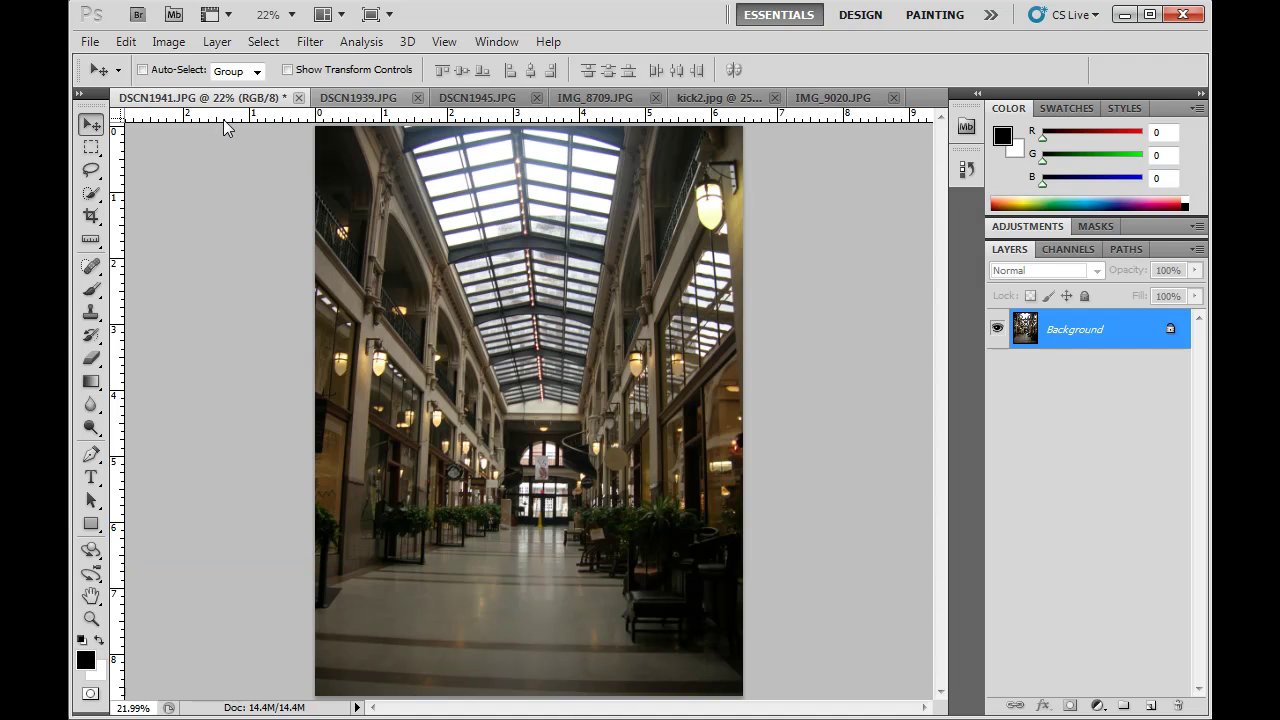
click(91, 241)
- Measure the arcade floor line with the Ruler tool, reading a -1.9° tilt
click(140, 238)
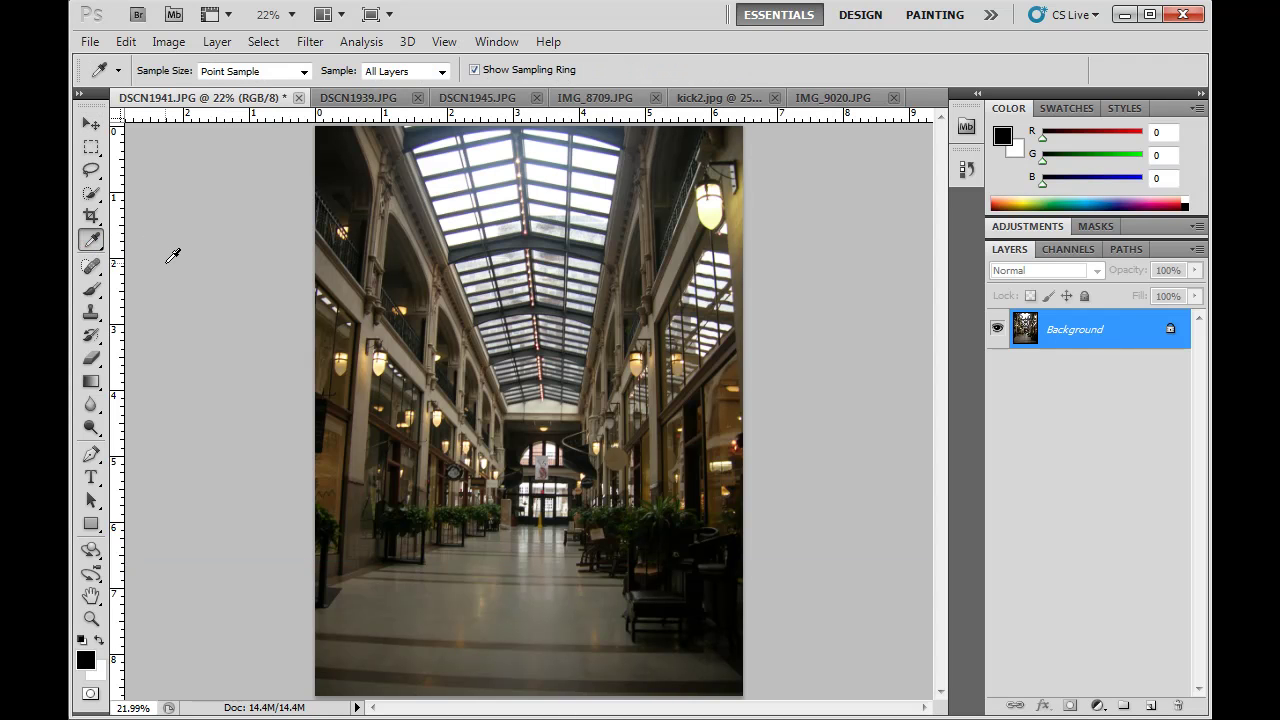
click(96, 243)
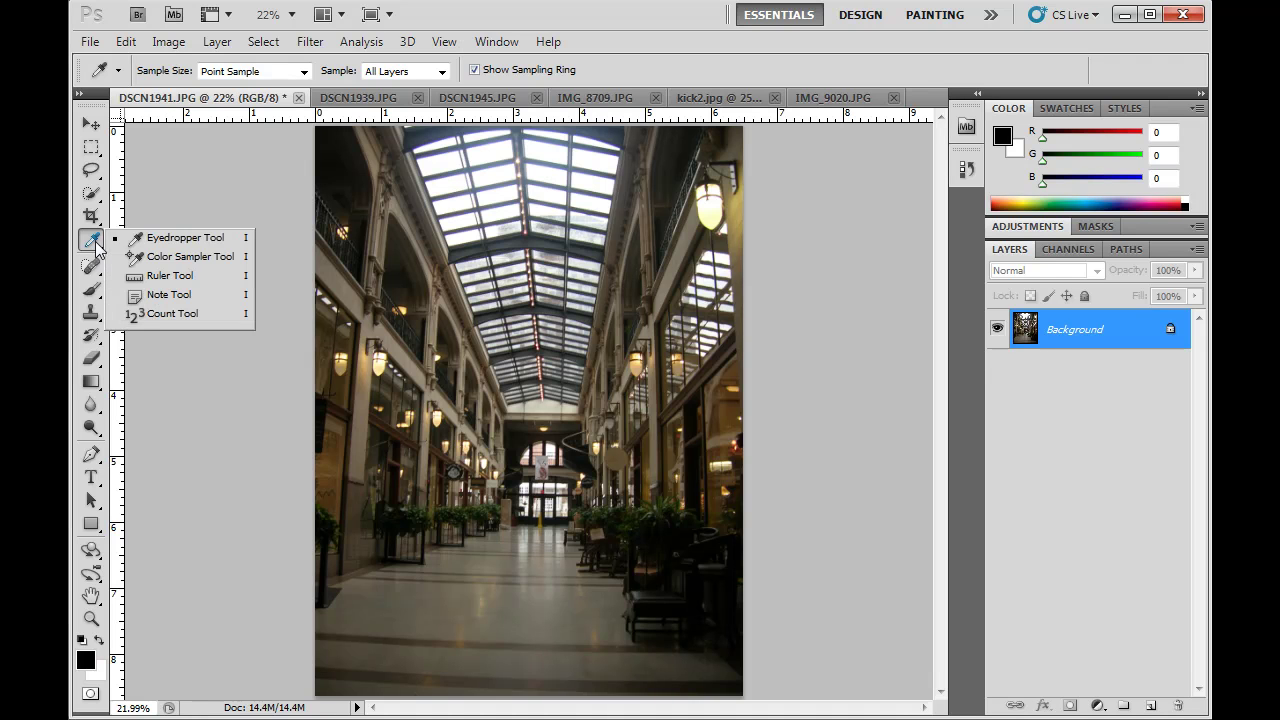
click(172, 275)
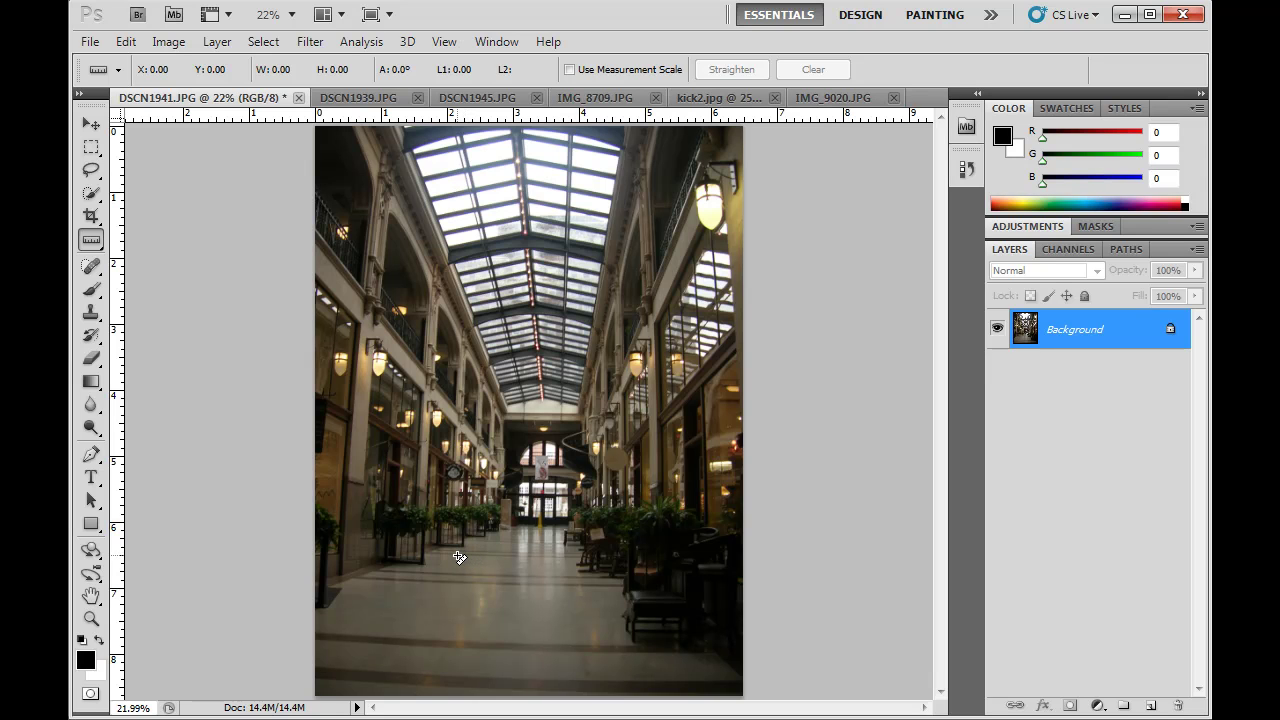
mouse_move(458, 553)
mouse_down()
mouse_move(590, 568)
mouse_move(581, 561)
mouse_up()
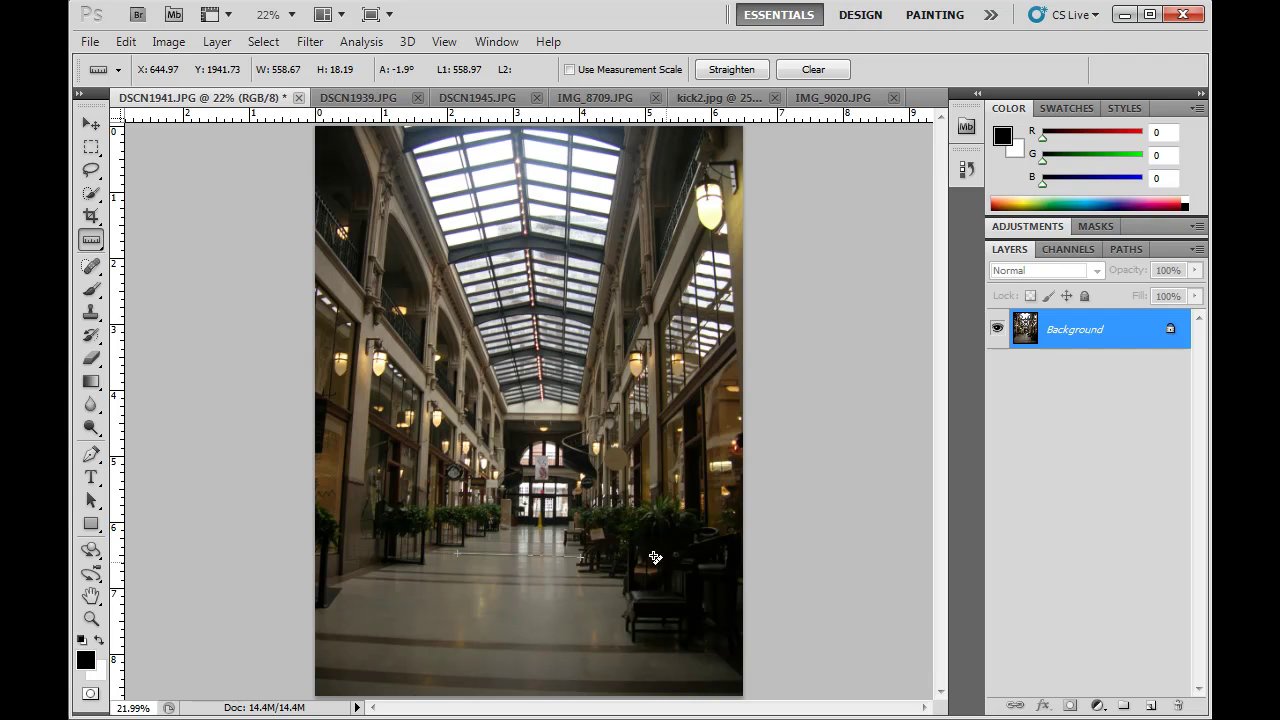
click(168, 42)
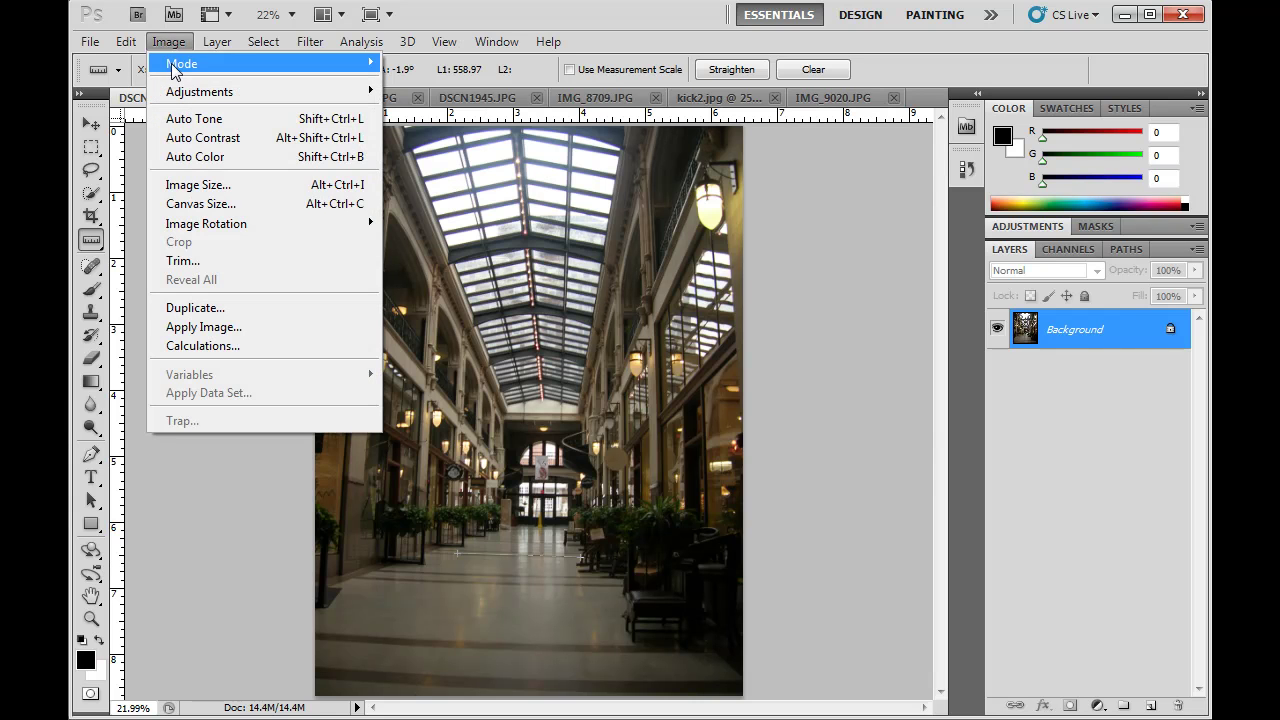
- Rotate the arcade photo 1.86° counter-clockwise by an arbitrary angle and fit it on screen
mouse_move(185, 99)
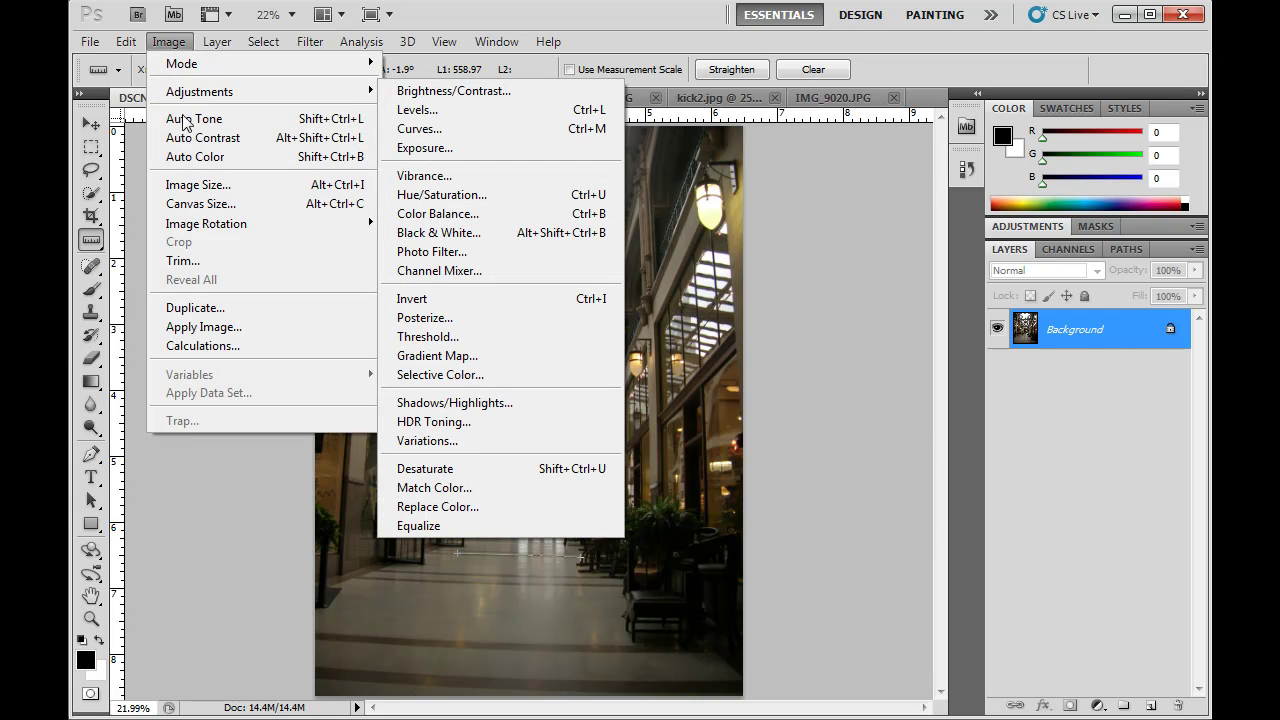
mouse_move(205, 230)
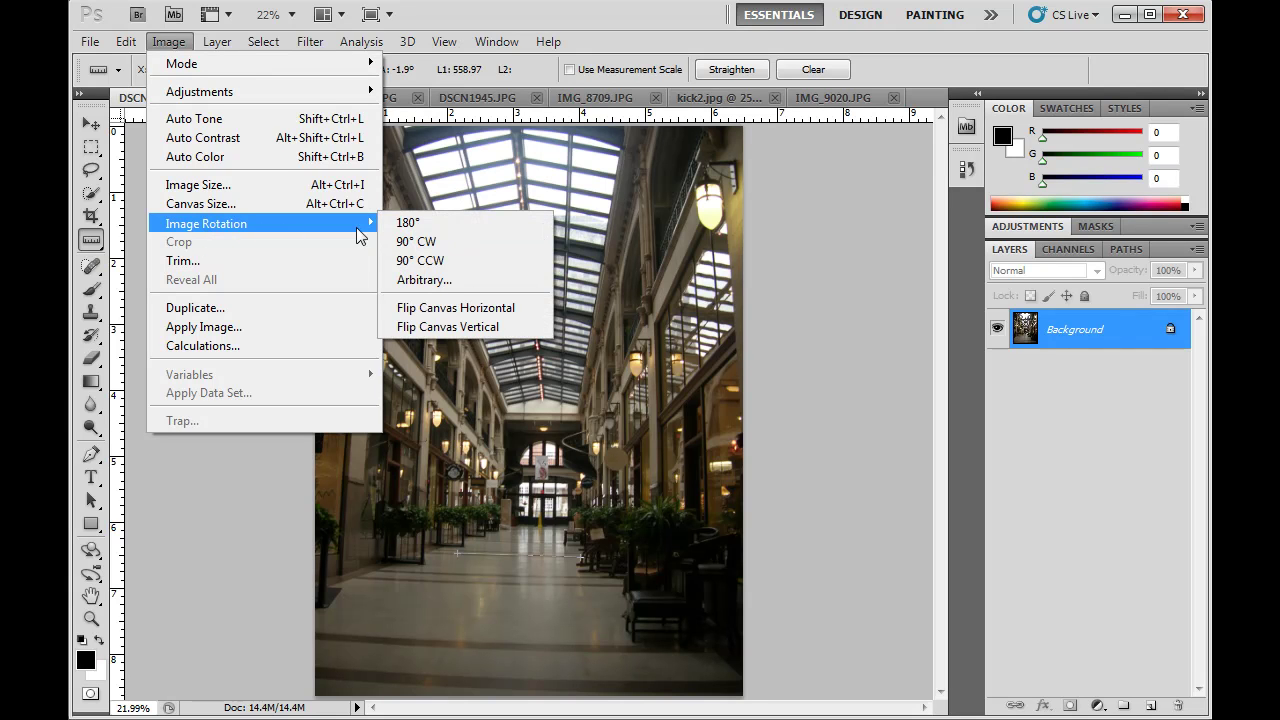
click(436, 283)
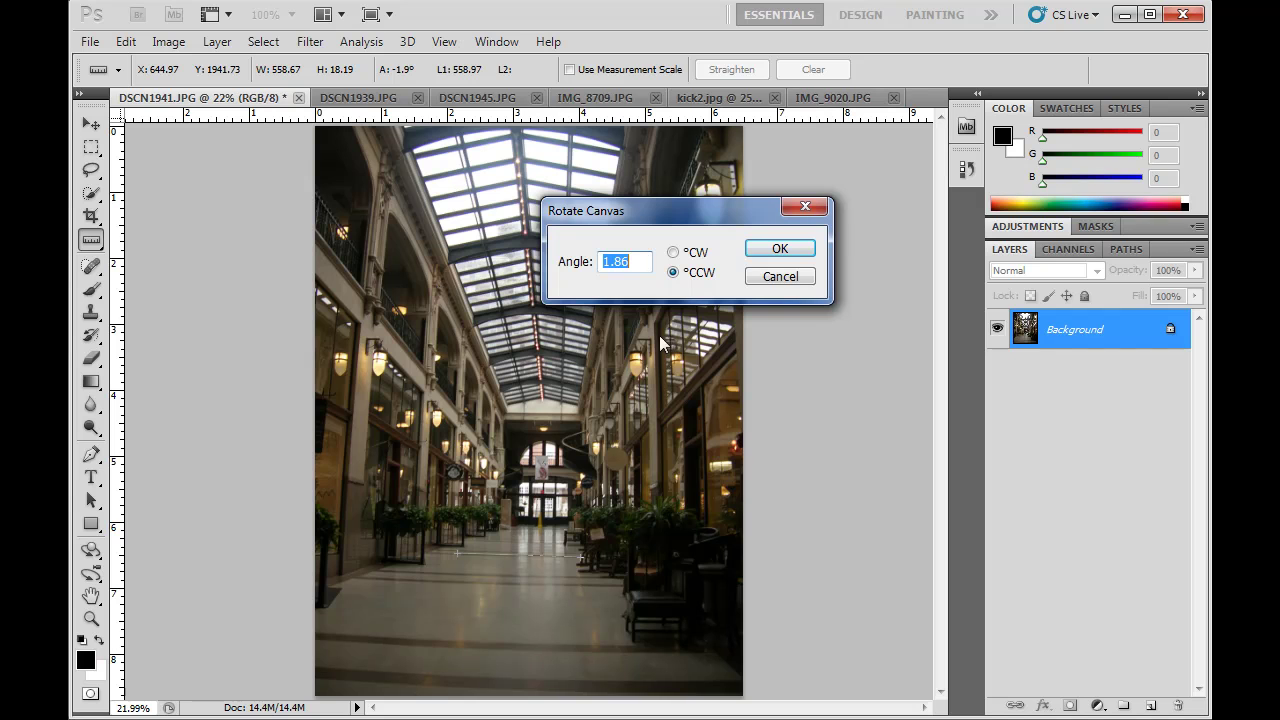
click(799, 250)
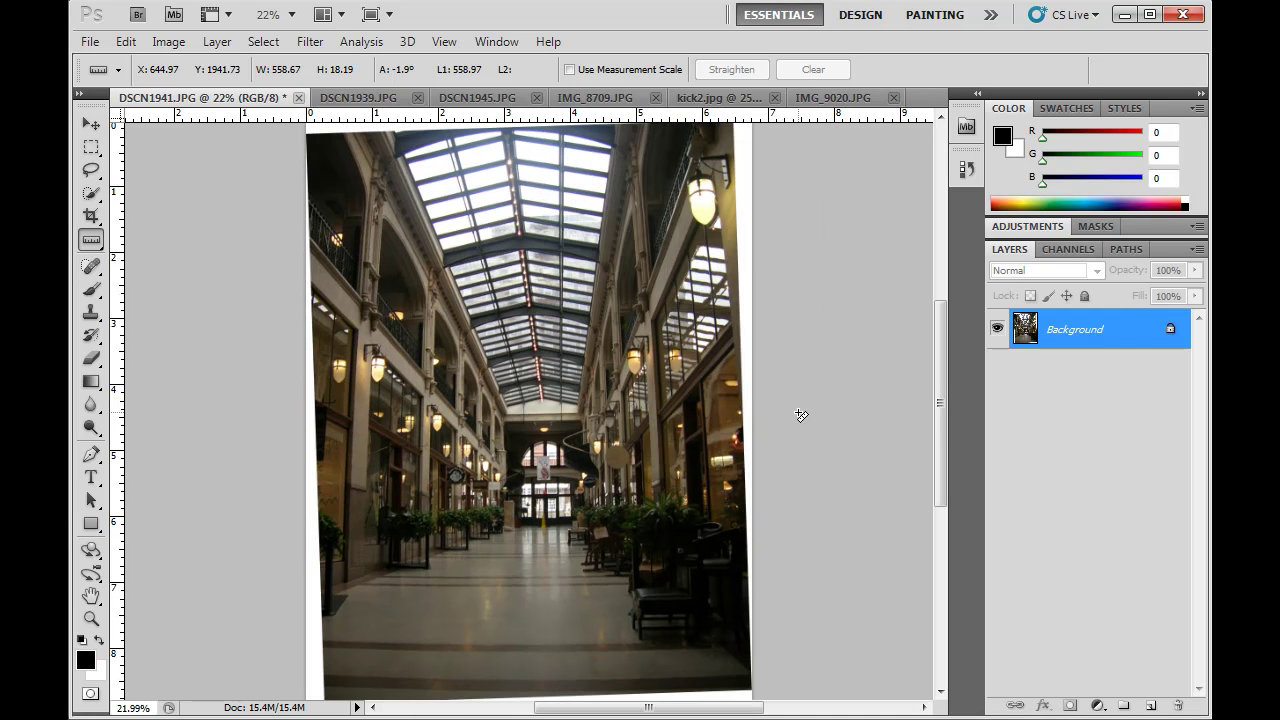
mouse_move(942, 421)
mouse_down()
mouse_move(940, 401)
mouse_move(940, 428)
mouse_up()
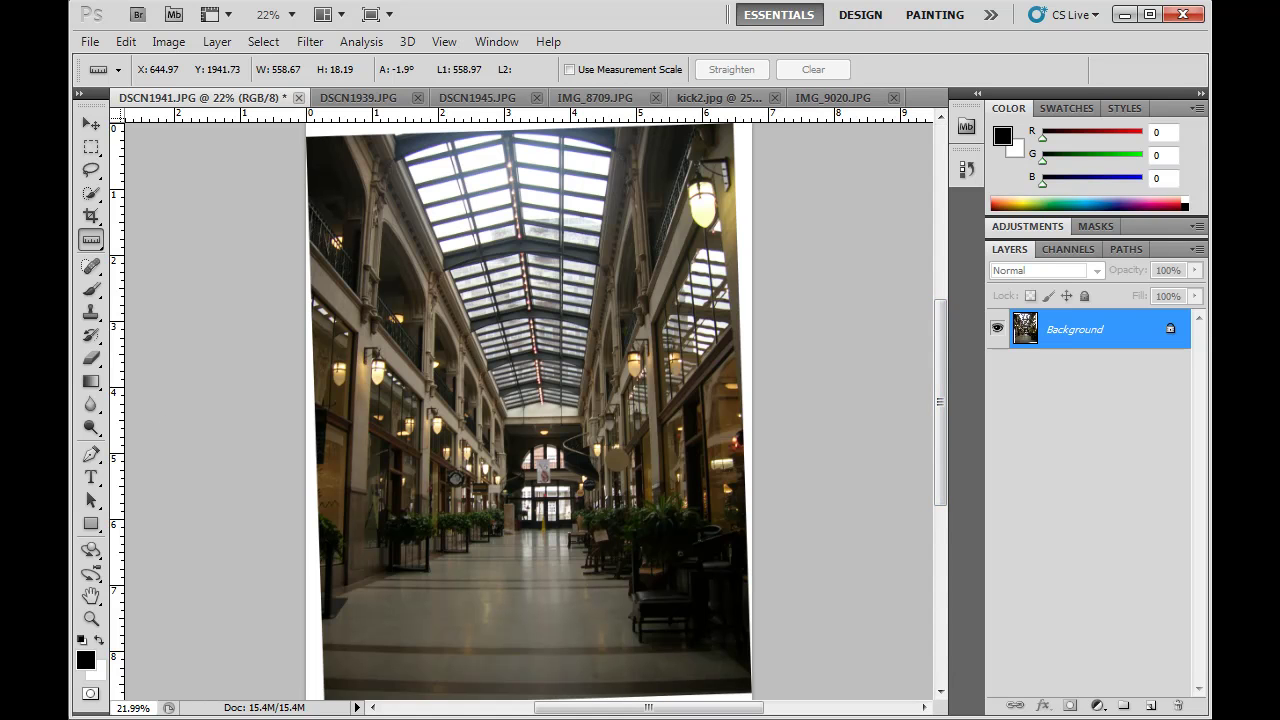
double_click(91, 597)
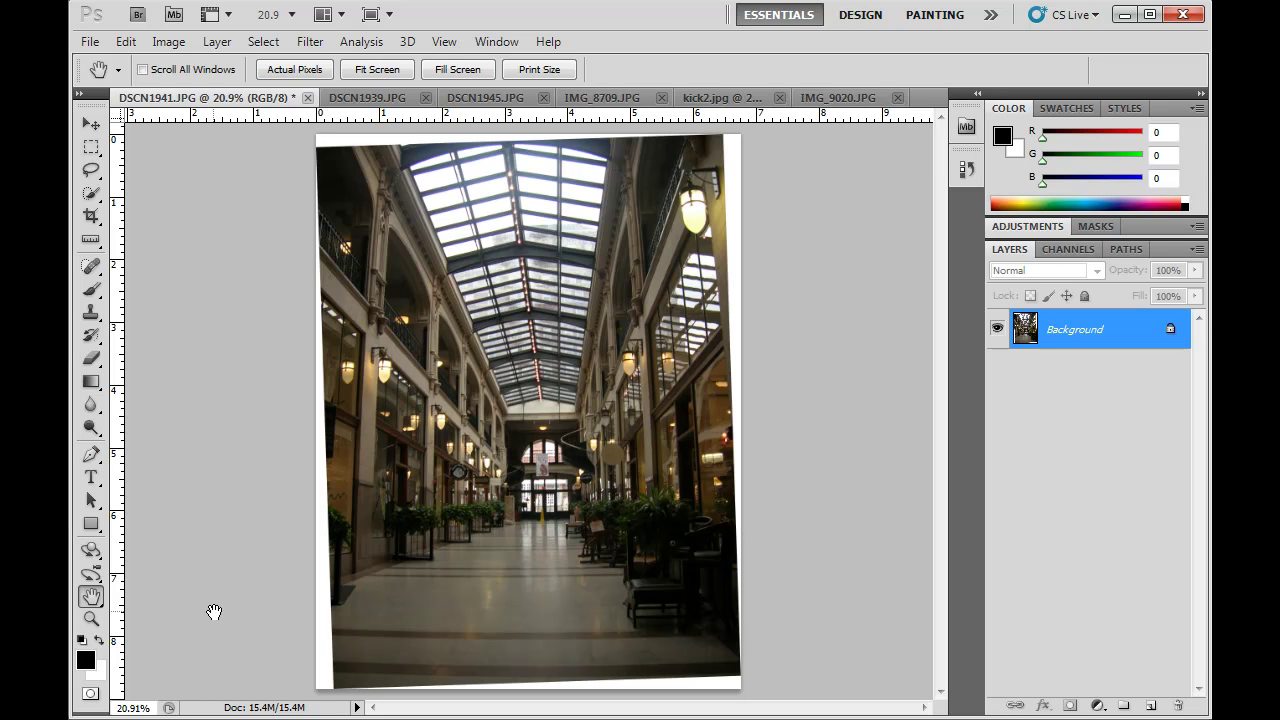
- Crop the levelled arcade photo to a clean rectangle that trims away the white edge wedges
click(90, 218)
click(91, 220)
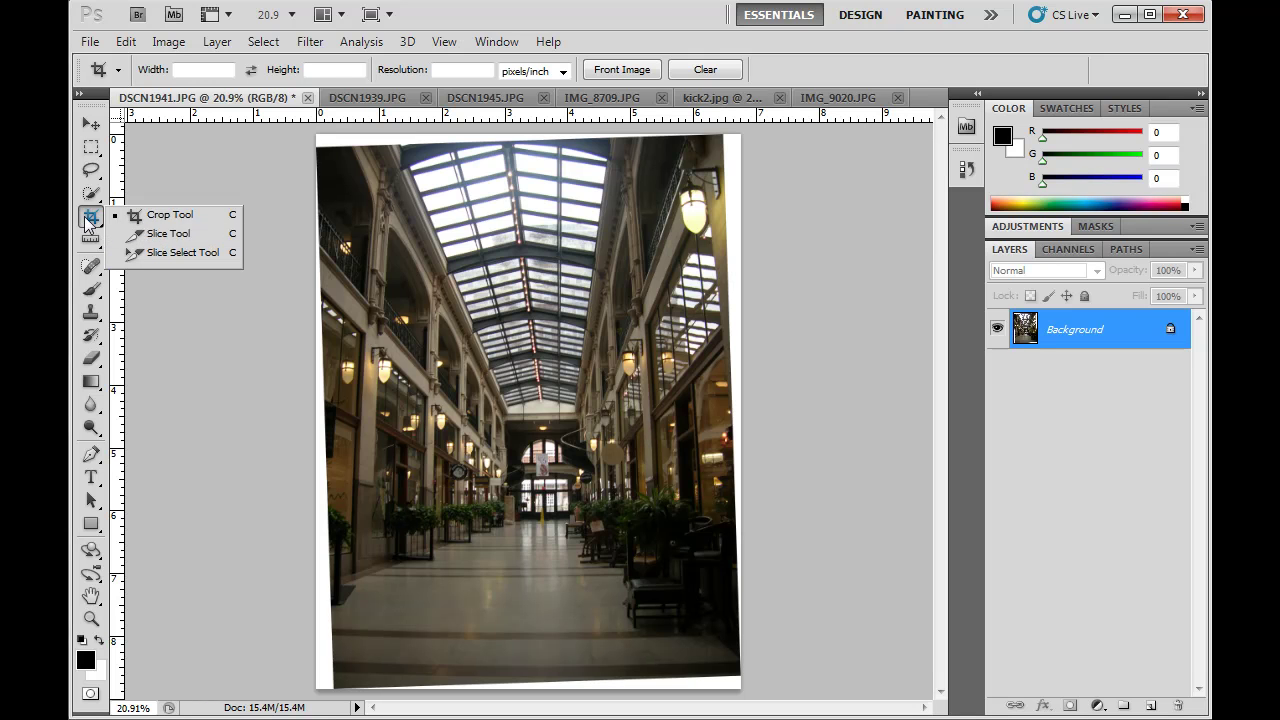
click(86, 224)
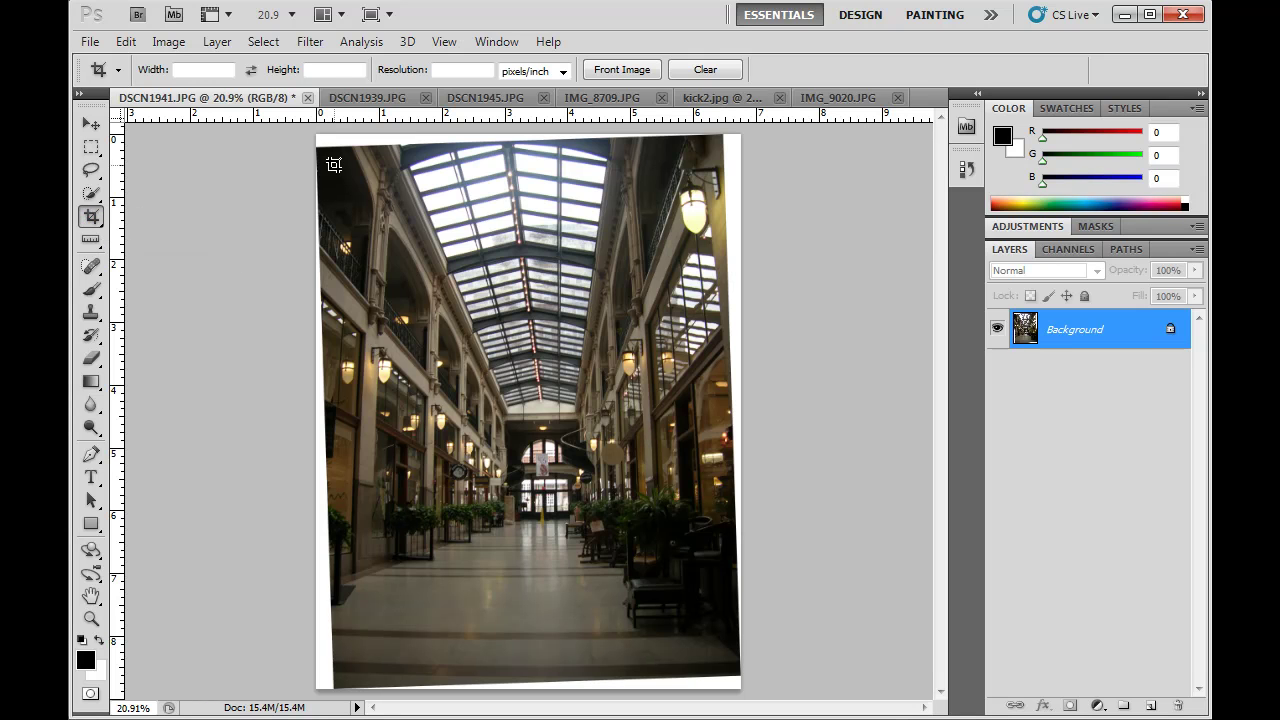
drag(328, 155, 721, 663)
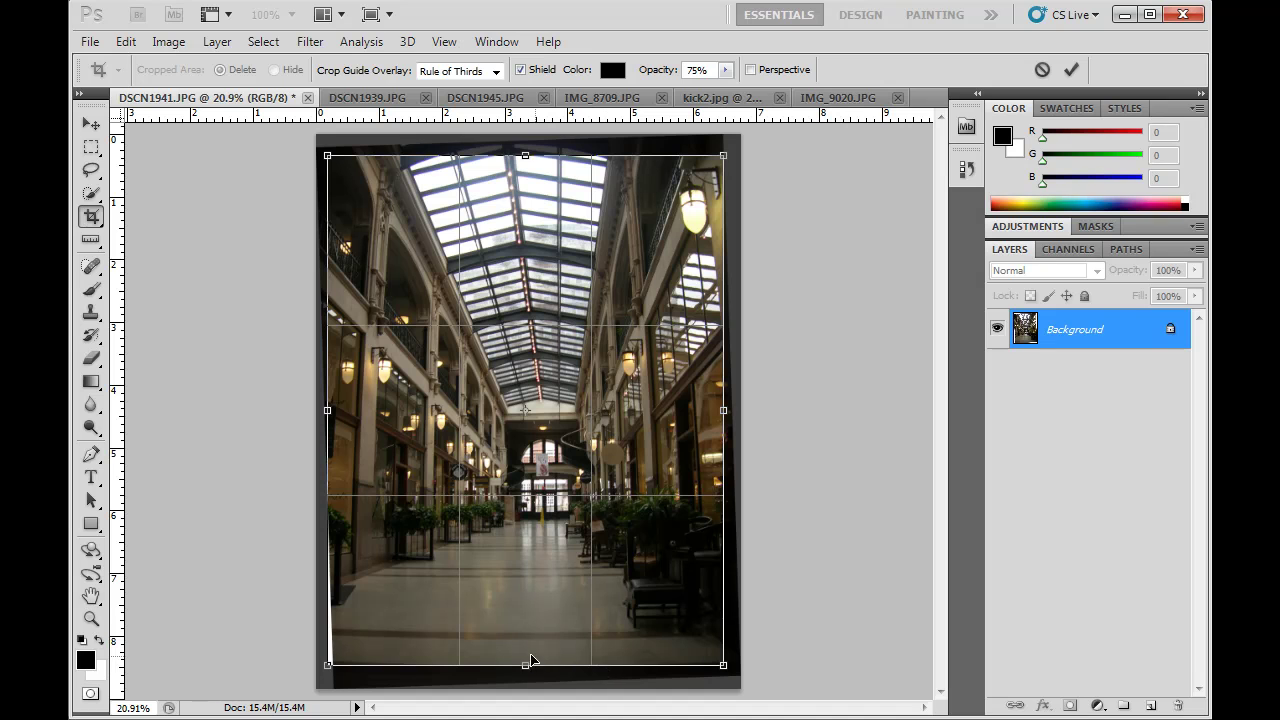
drag(525, 663, 525, 673)
drag(332, 414, 334, 414)
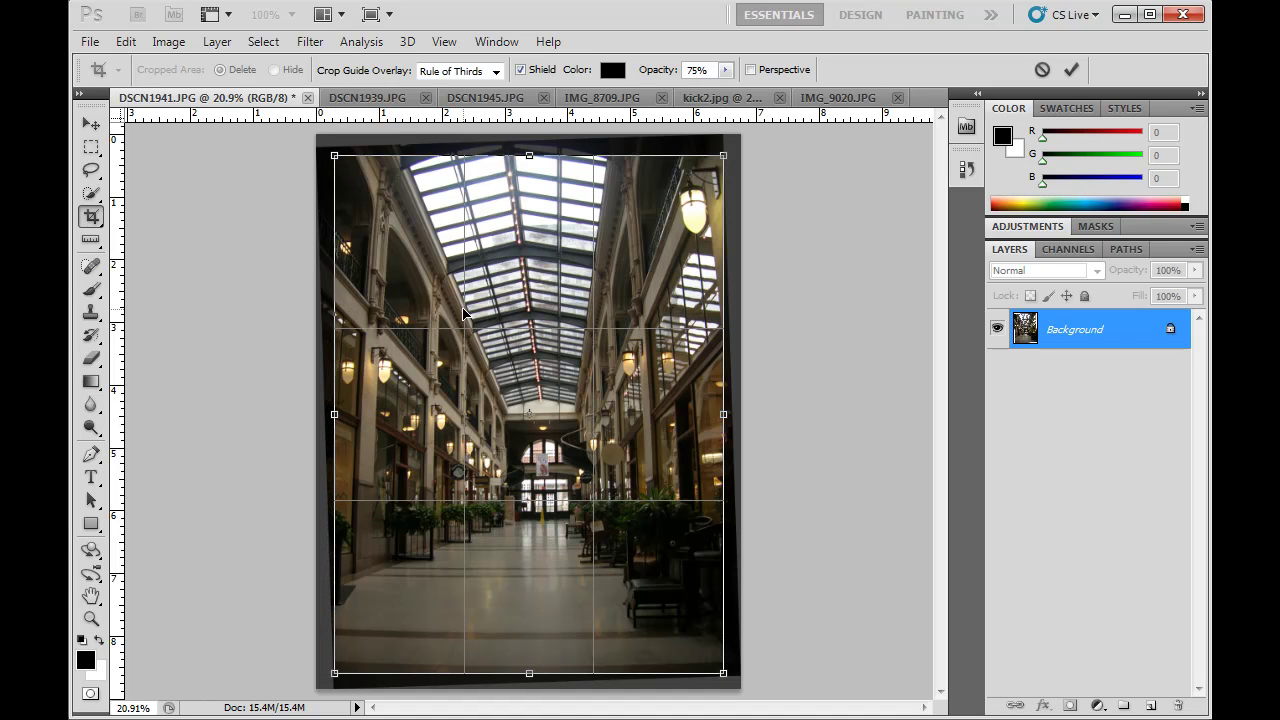
mouse_move(529, 153)
mouse_down()
mouse_move(528, 205)
mouse_move(528, 147)
mouse_up()
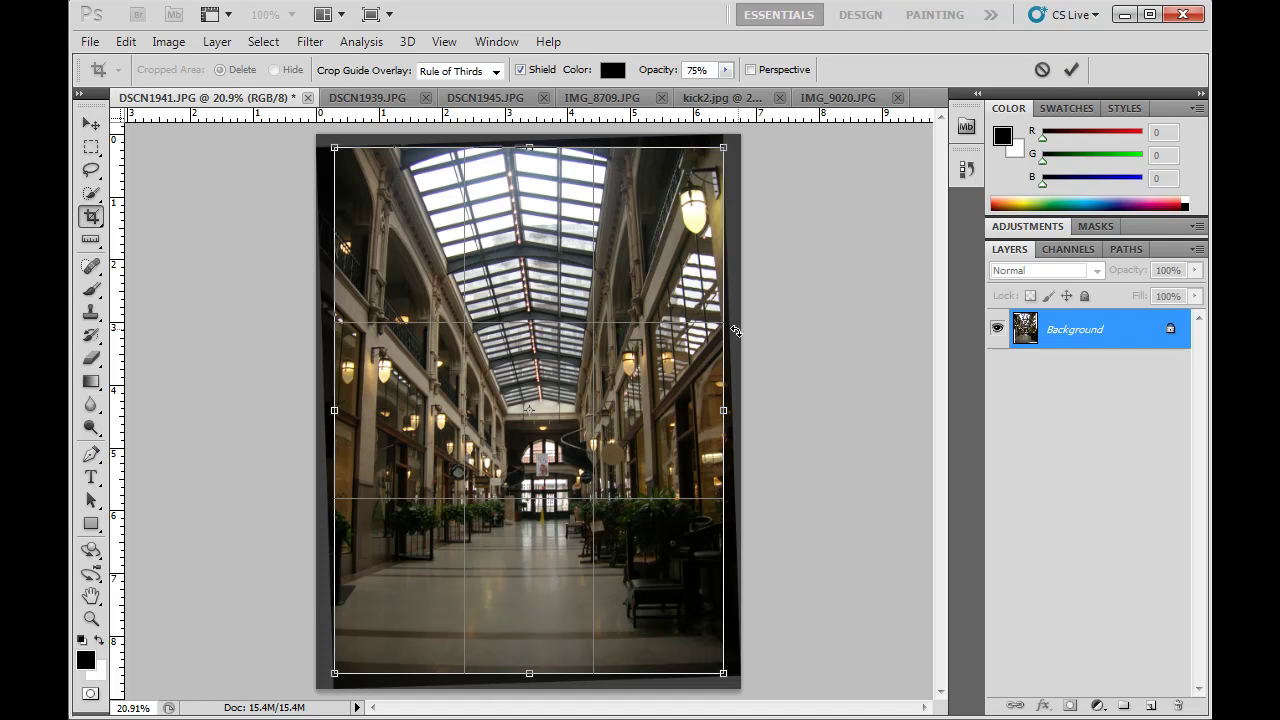
key(Return)
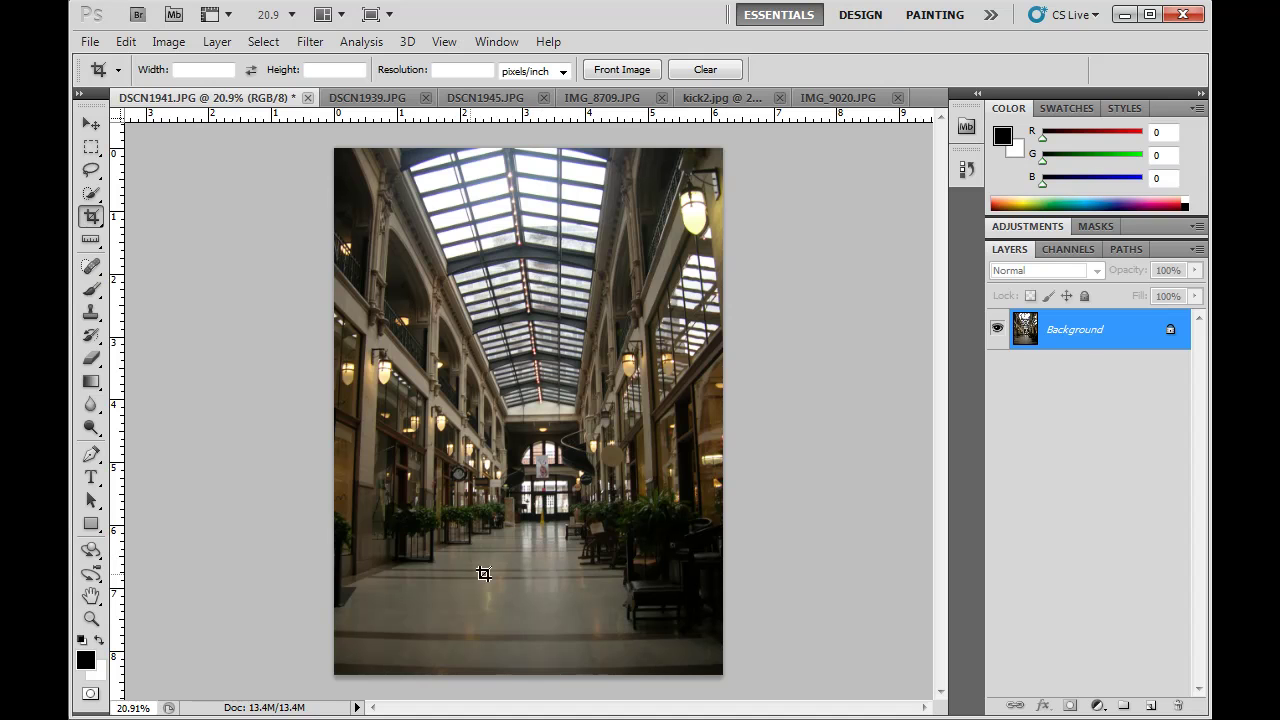
click(352, 98)
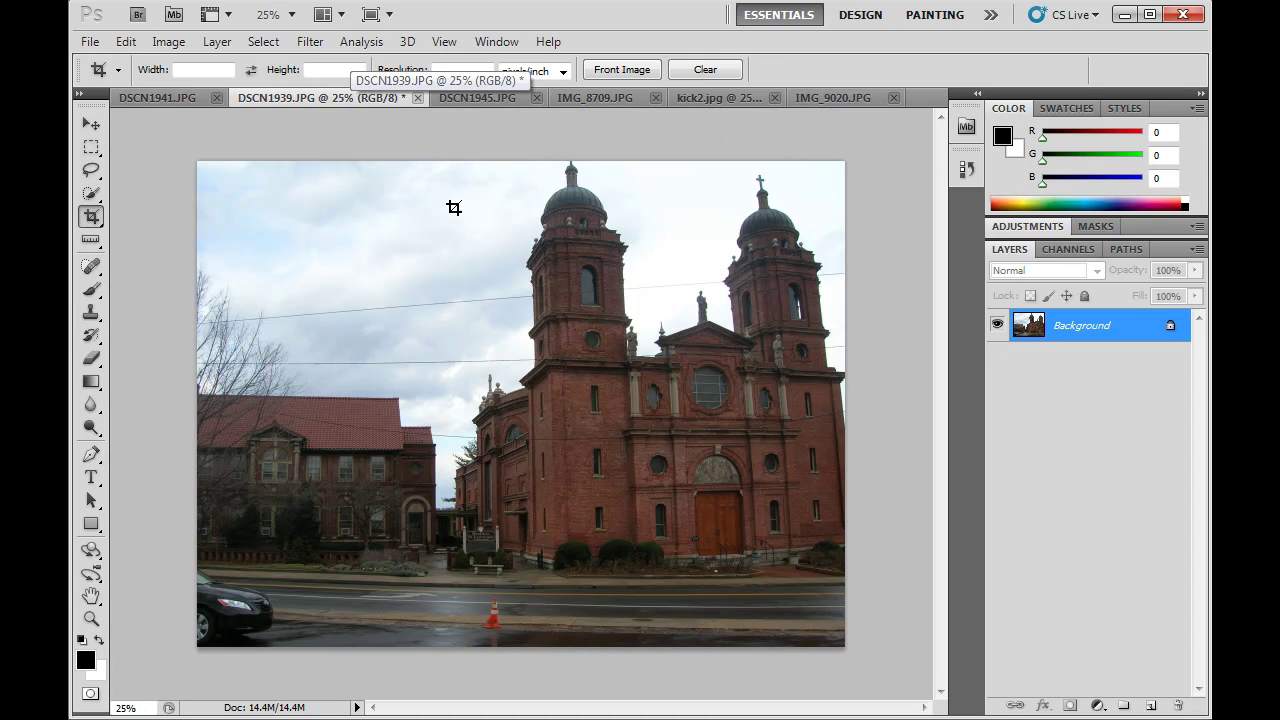
- Bring up the mountain landscape photo IMG_8709.JPG
click(594, 100)
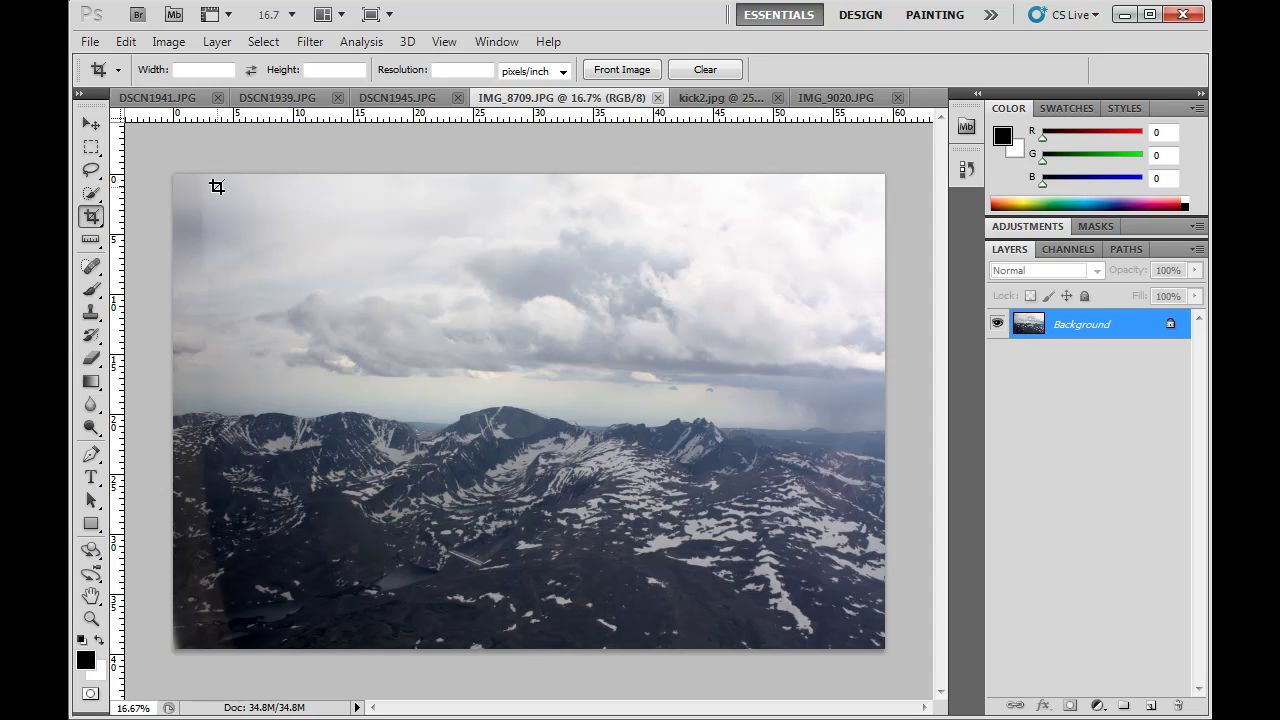
- Crop the dark left strip, top edge and bottom band off the mountain photo
drag(218, 187, 874, 603)
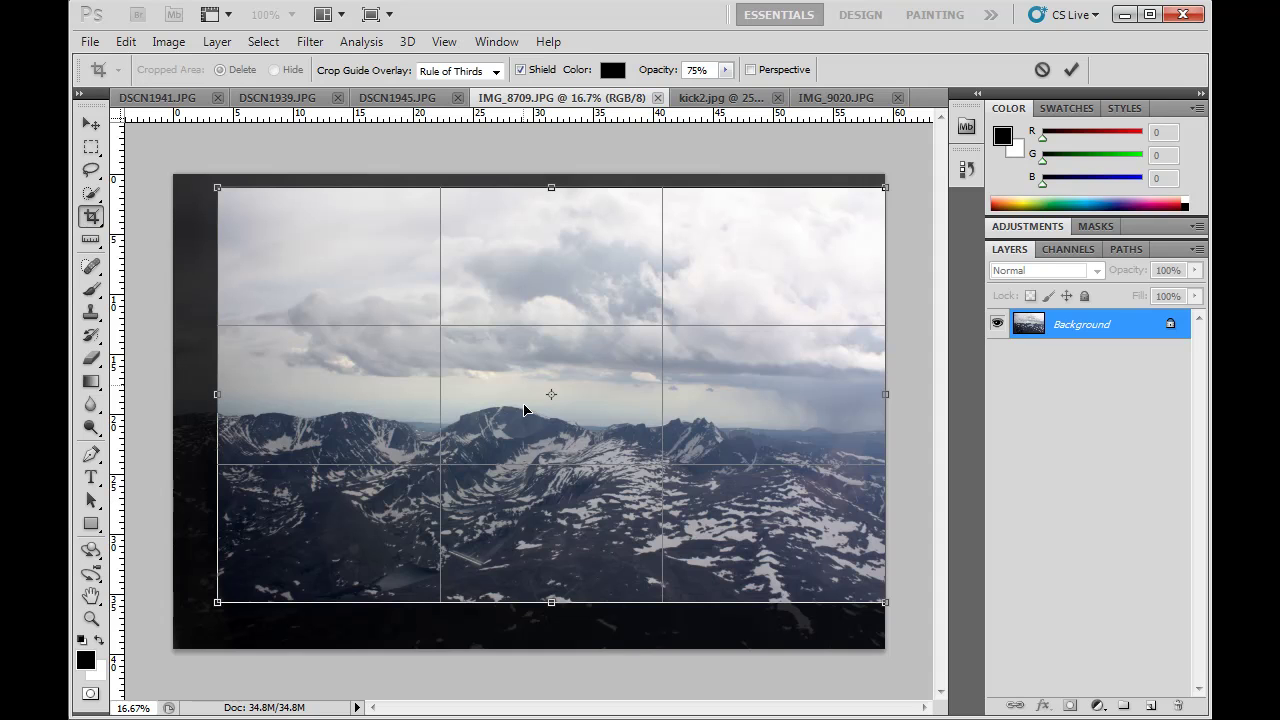
drag(551, 602, 551, 609)
drag(551, 187, 551, 192)
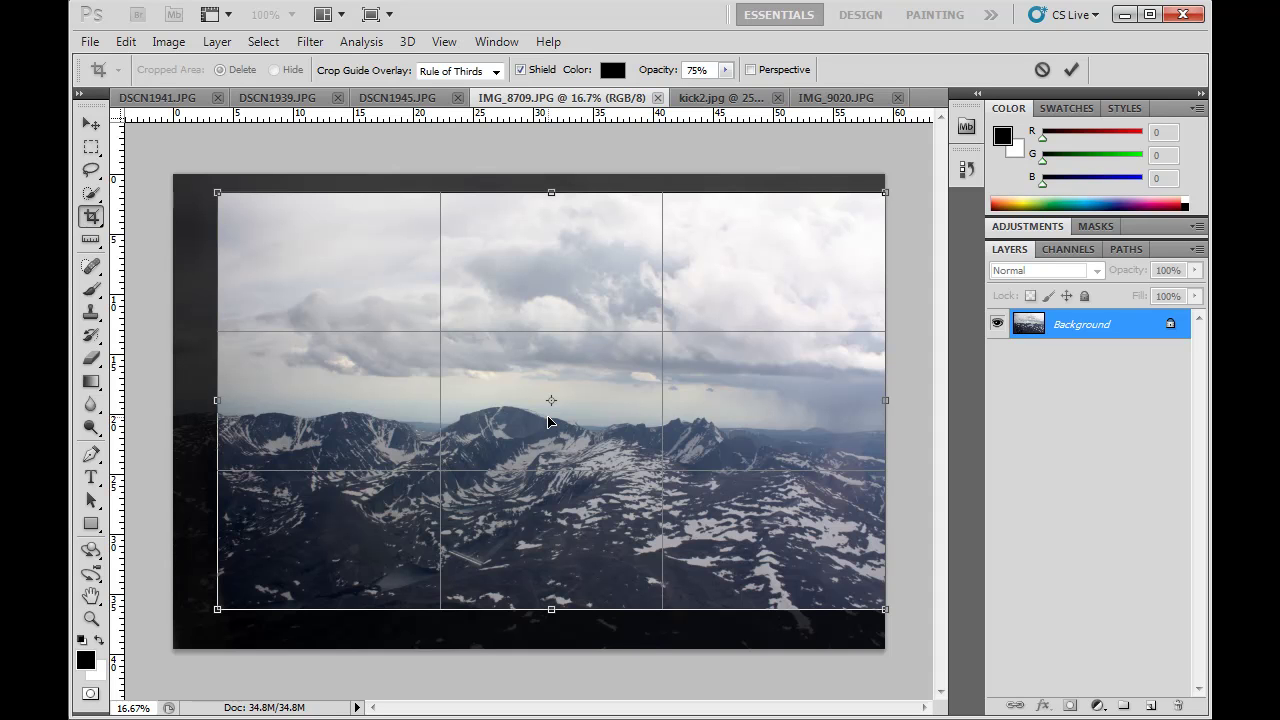
key(Return)
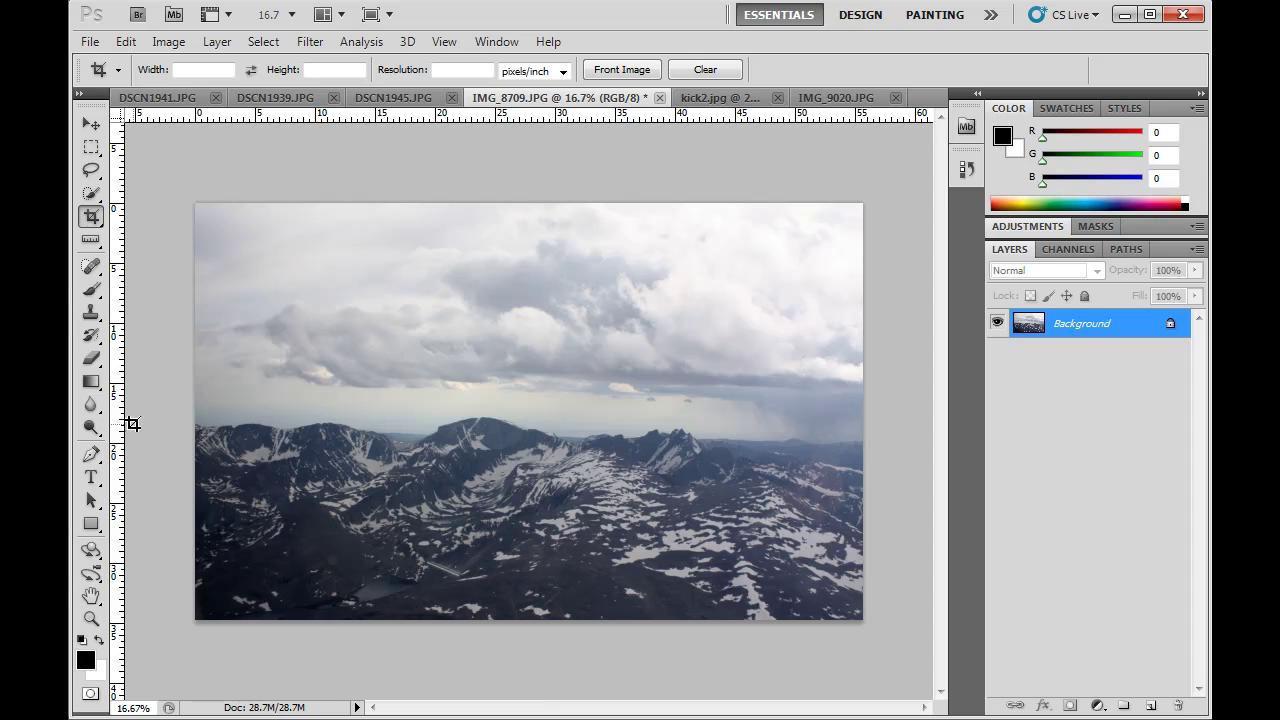
click(91, 241)
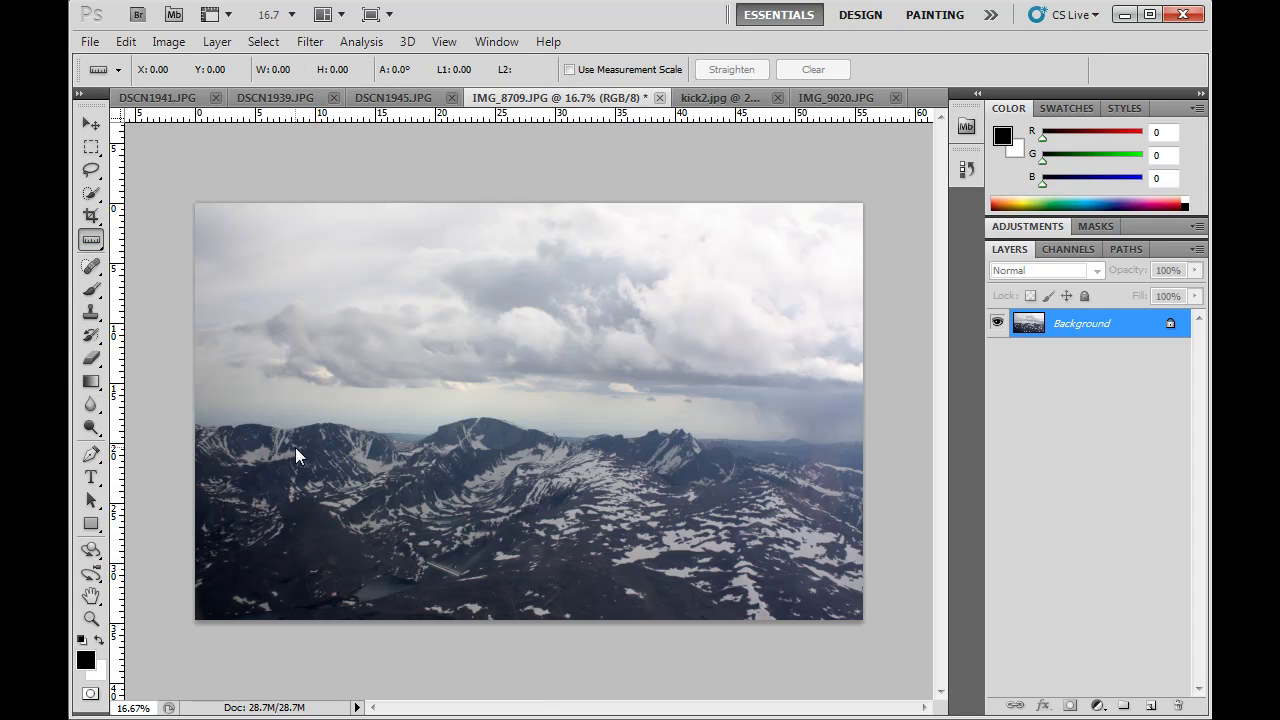
- Measure the horizon tilt and rotate the mountain photo 0.9° to level it
drag(360, 433, 742, 437)
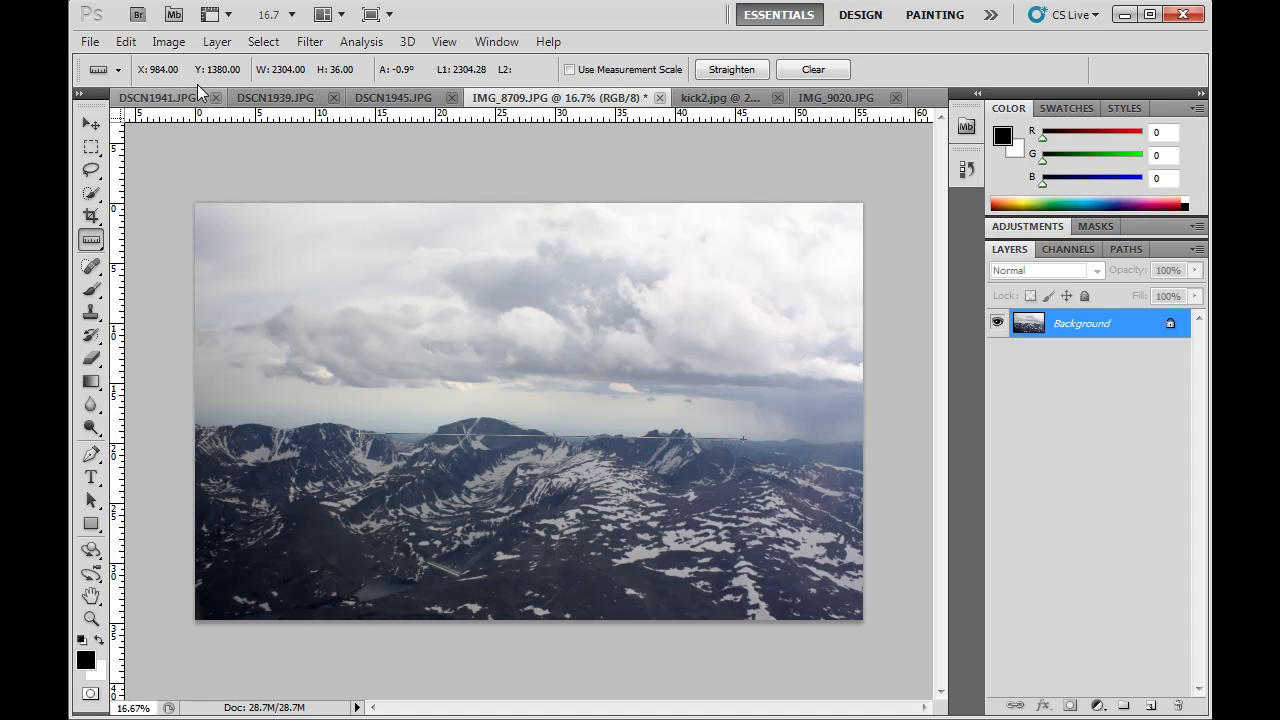
click(170, 42)
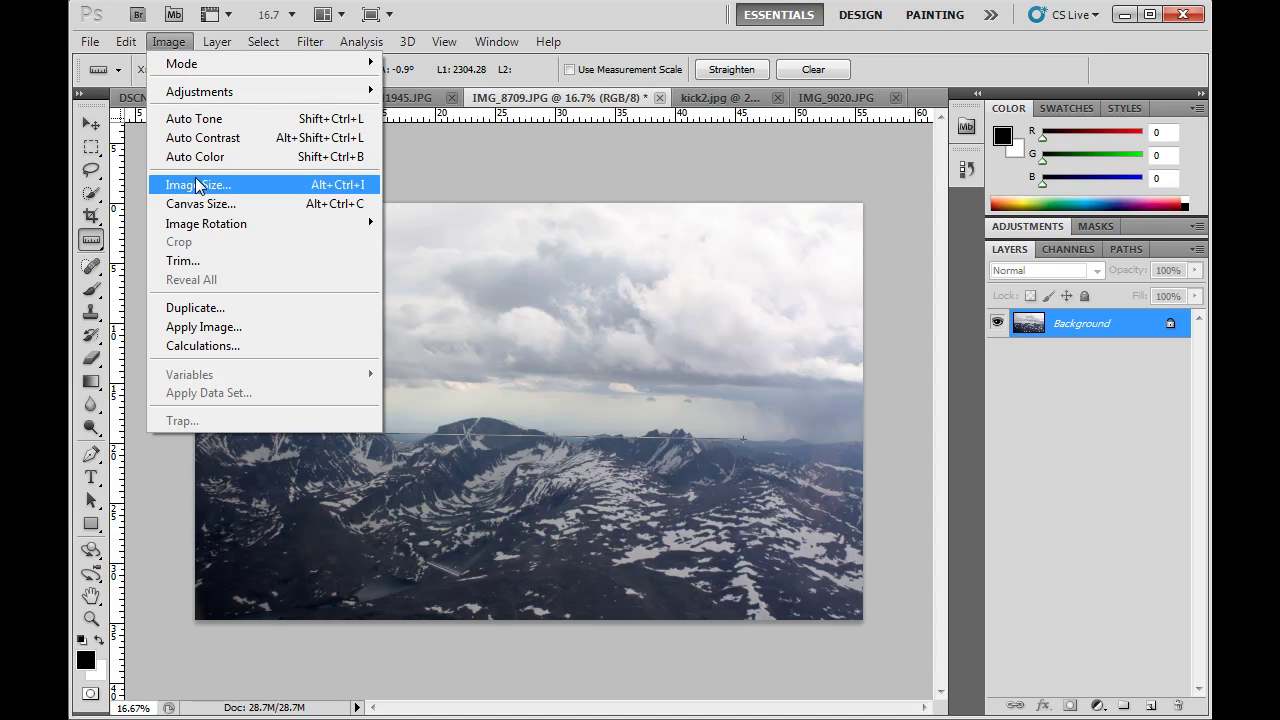
mouse_move(205, 226)
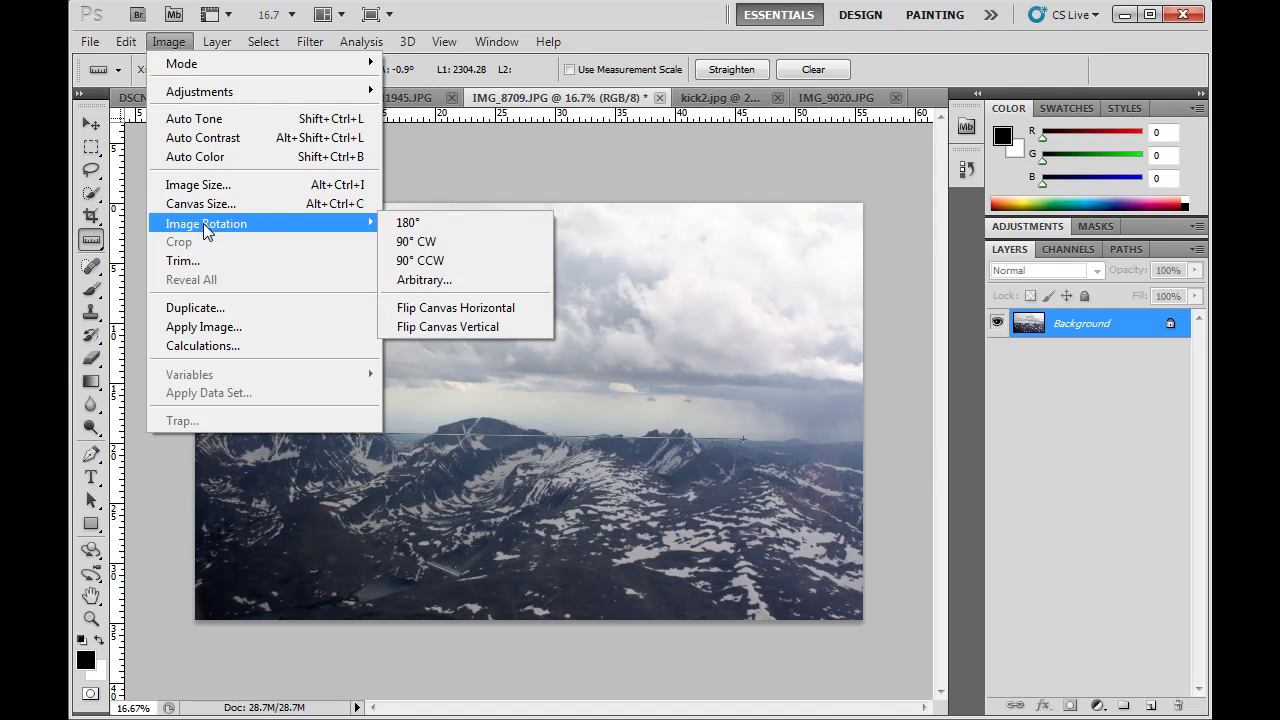
click(467, 284)
click(778, 249)
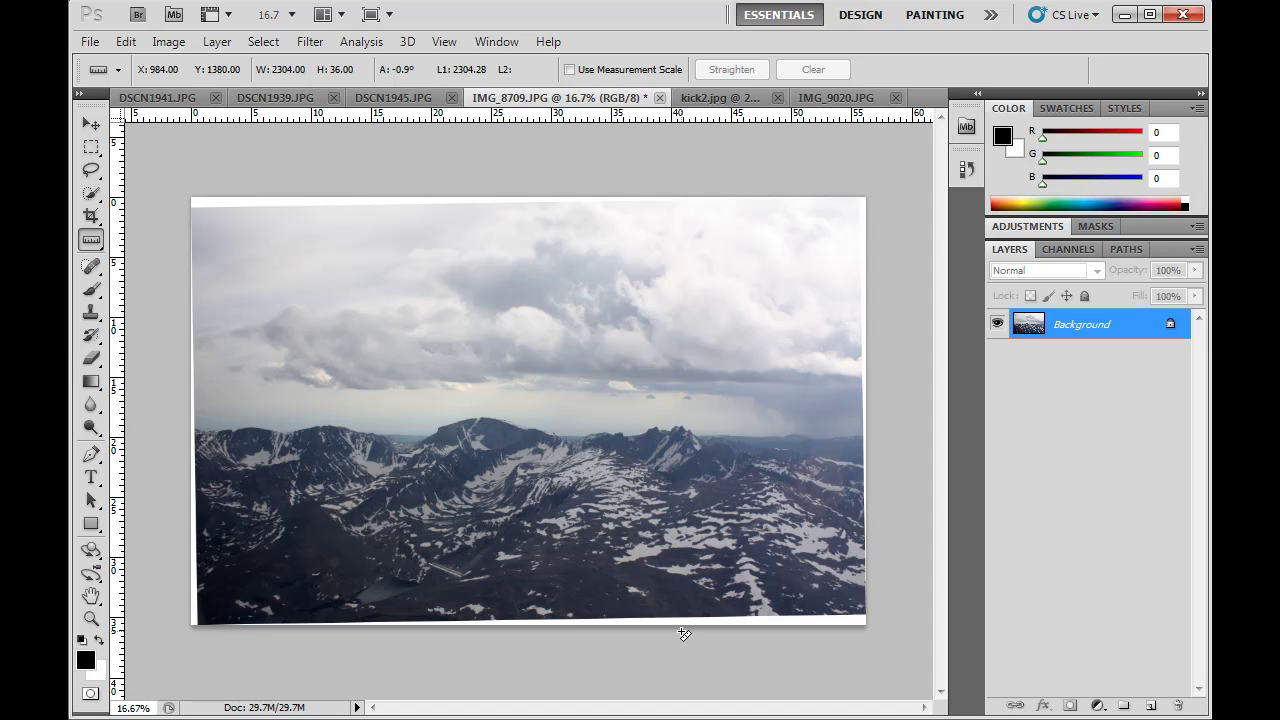
- Cancel a trial crop marquee and turn off View > Snap
click(91, 216)
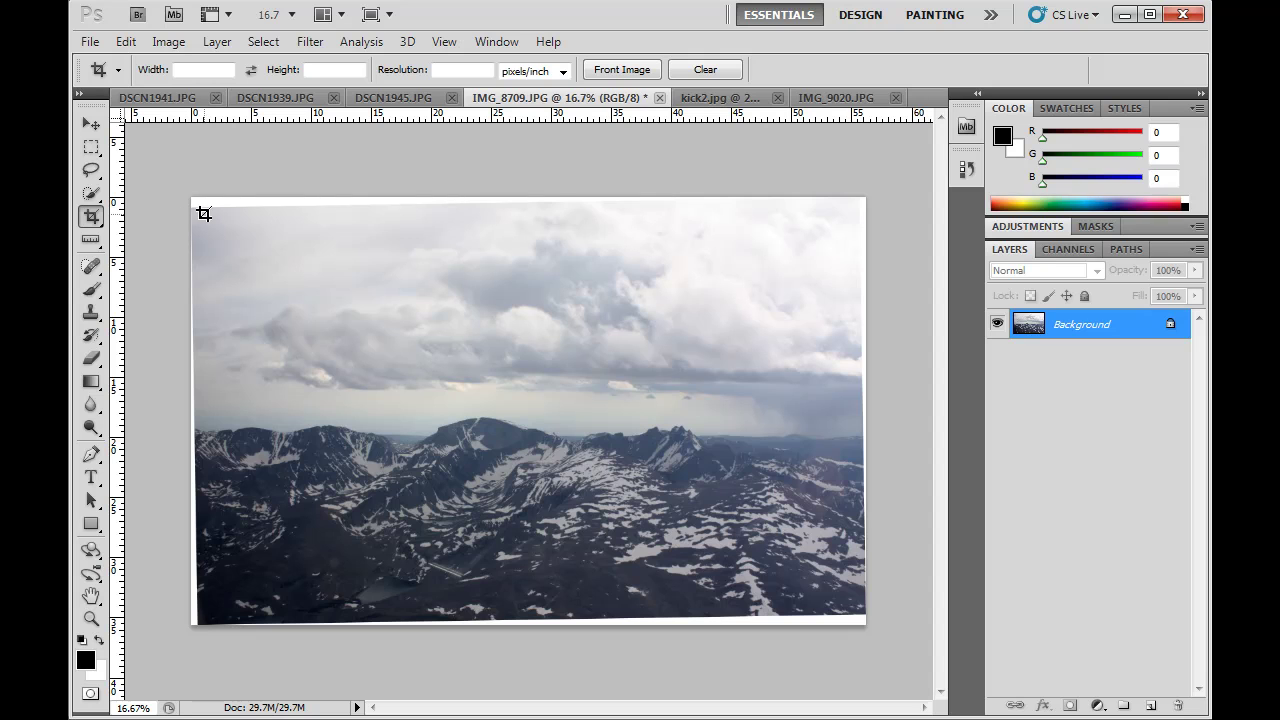
drag(207, 214, 851, 612)
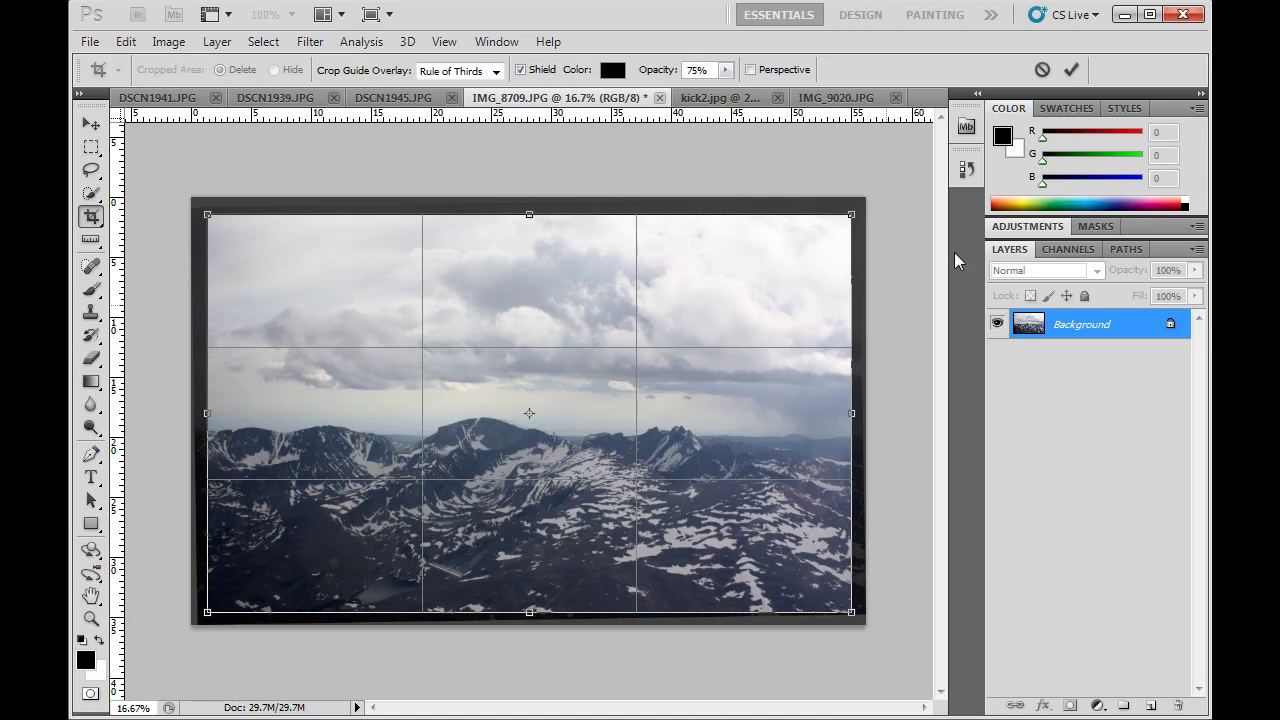
click(1041, 70)
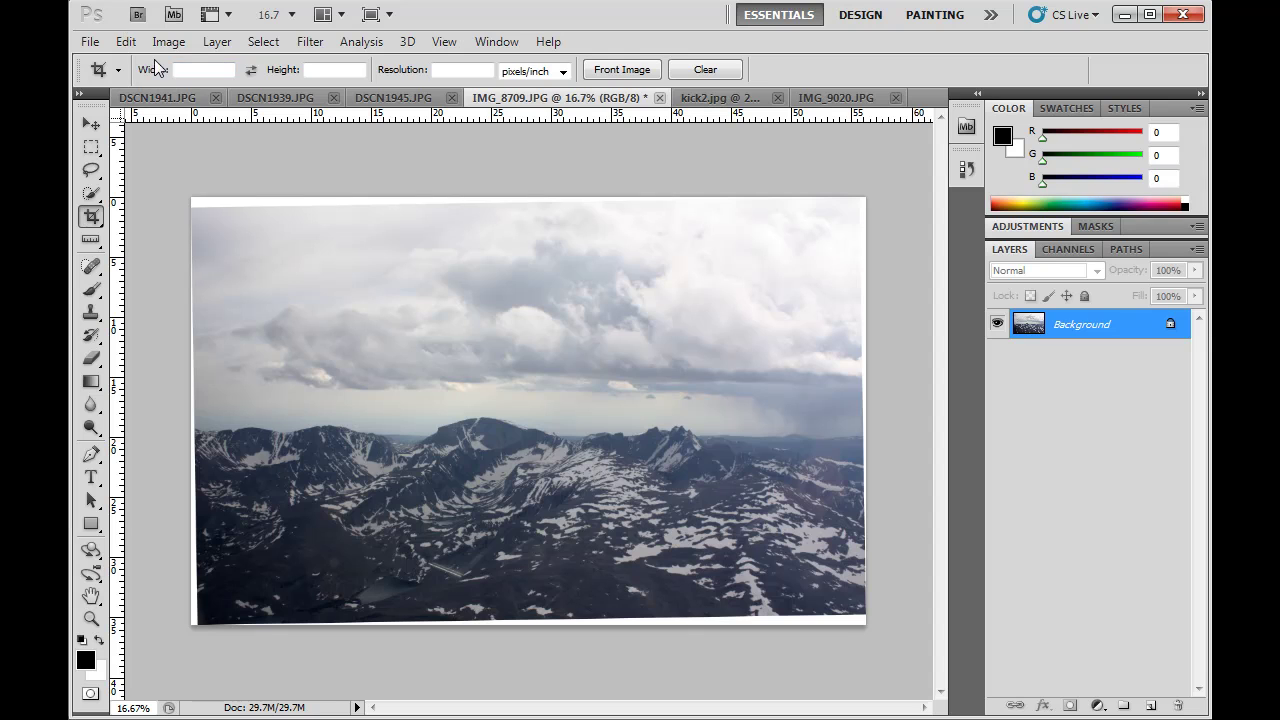
click(446, 44)
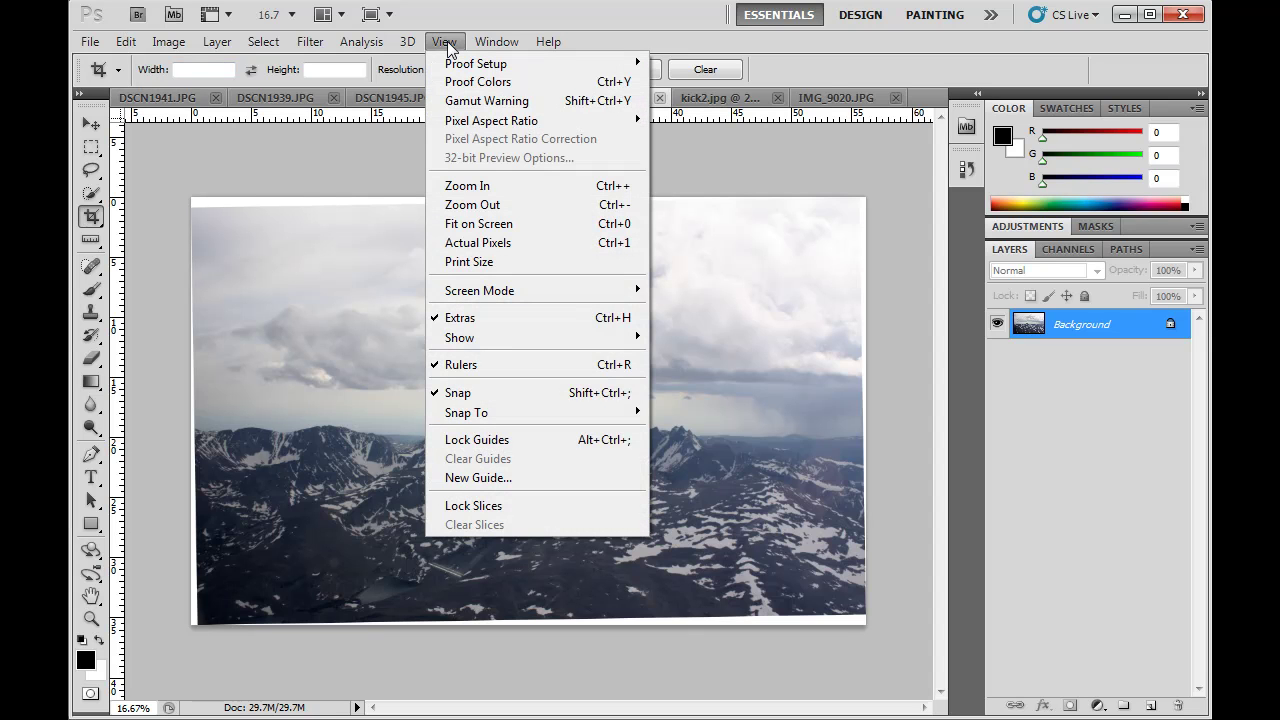
click(460, 396)
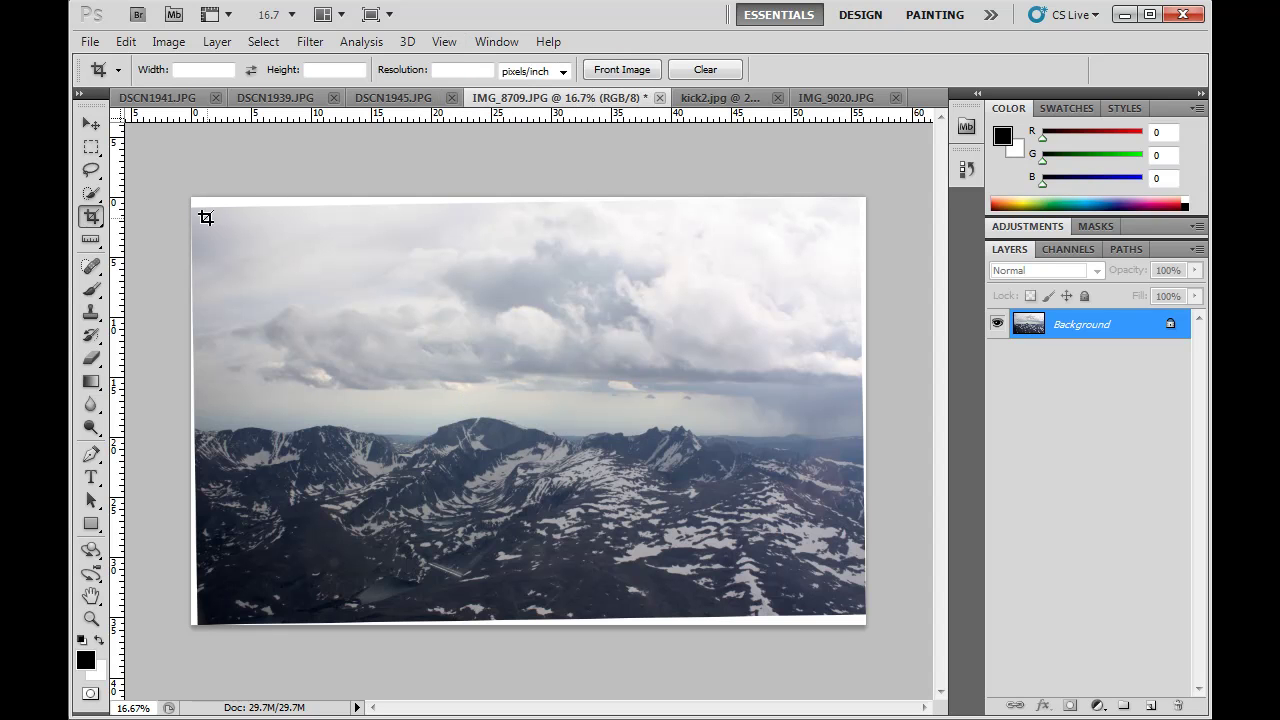
- Crop the levelled mountain photo inside the white corner wedges, leaving a 27.6M document
drag(200, 214, 858, 612)
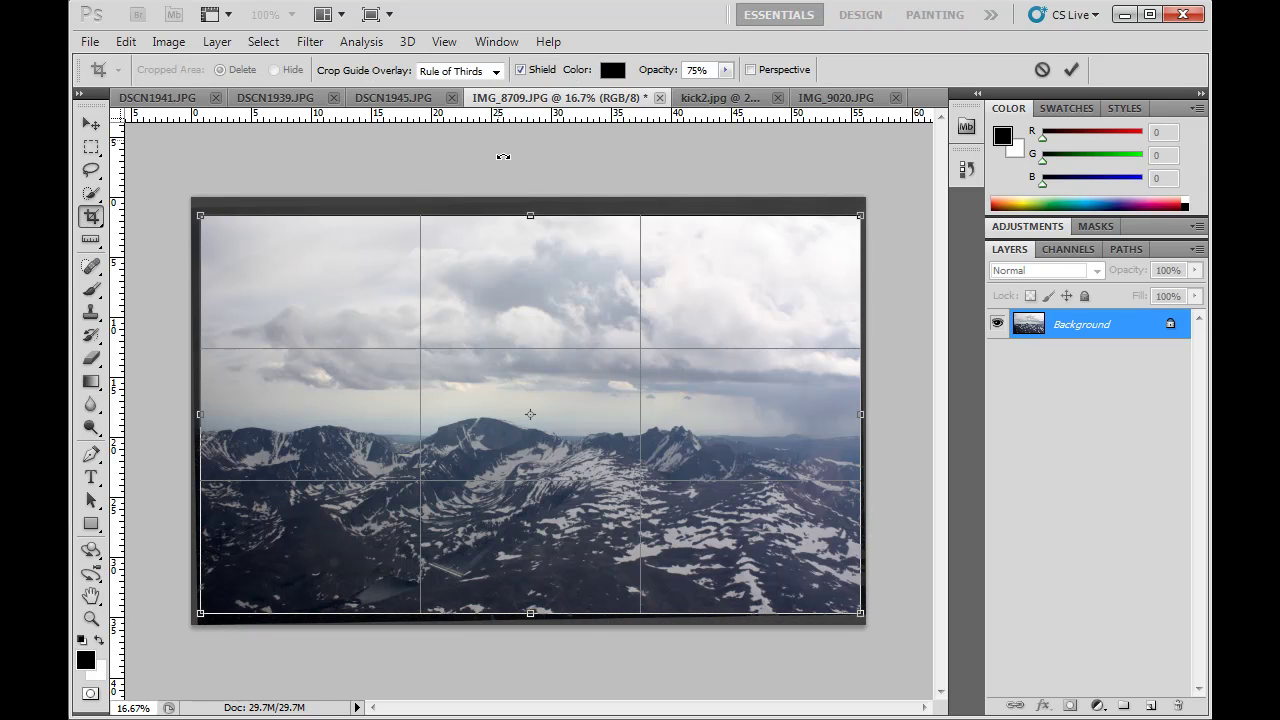
drag(530, 216, 530, 208)
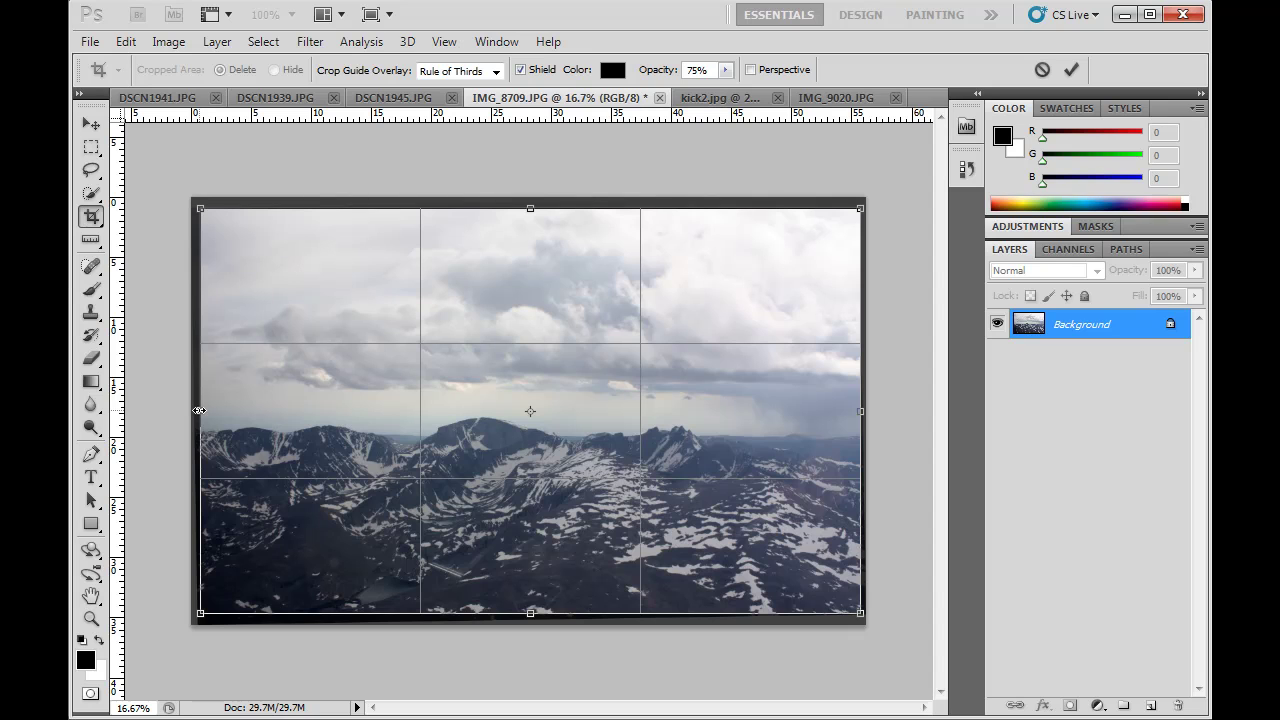
drag(200, 410, 198, 410)
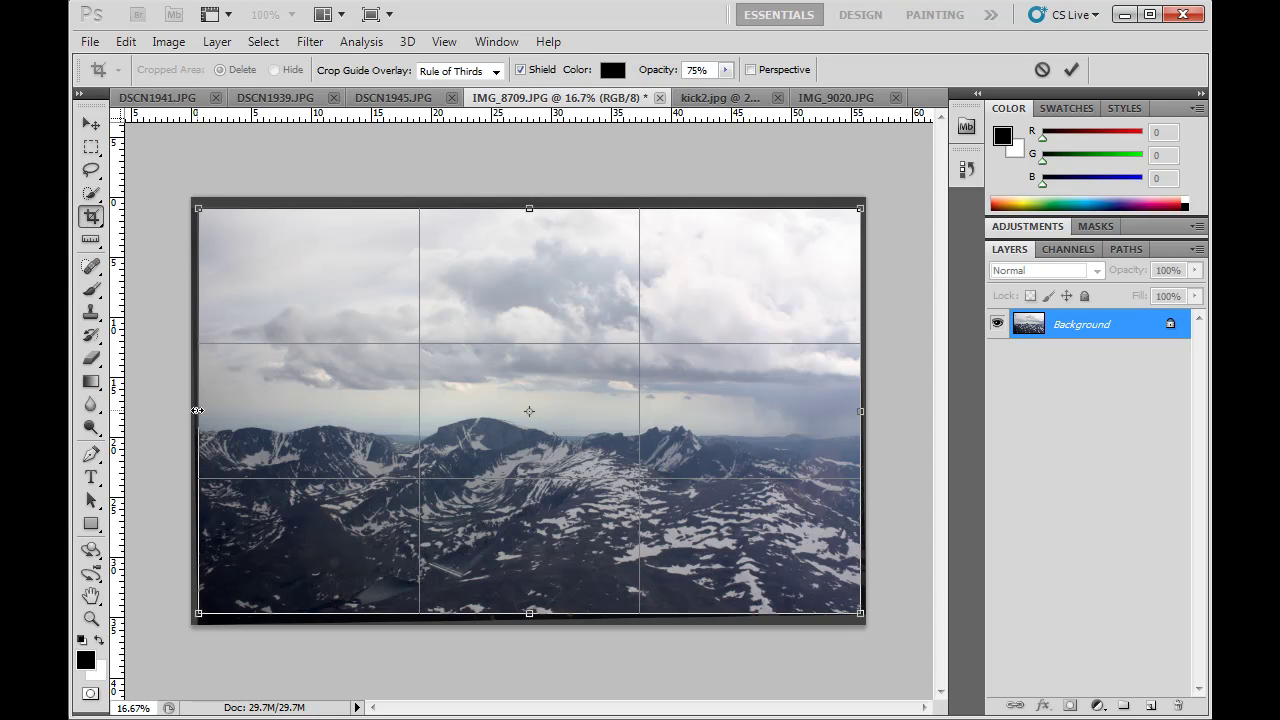
key(Return)
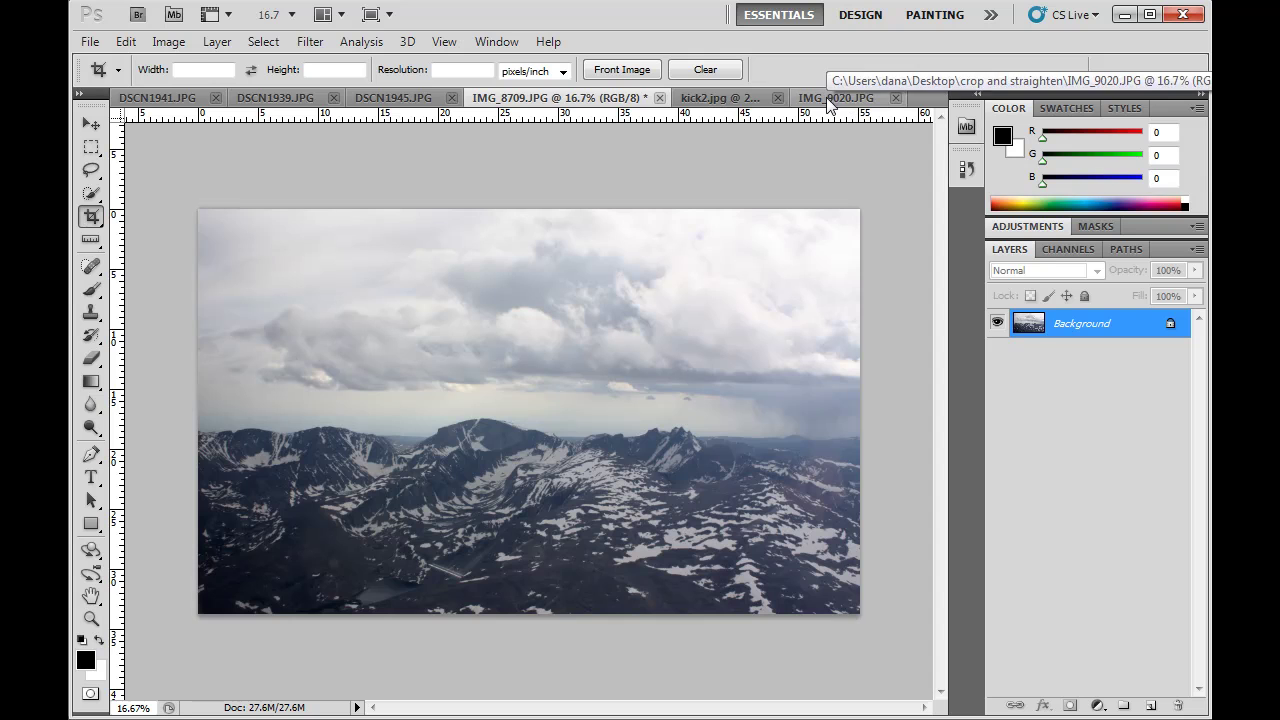
click(390, 98)
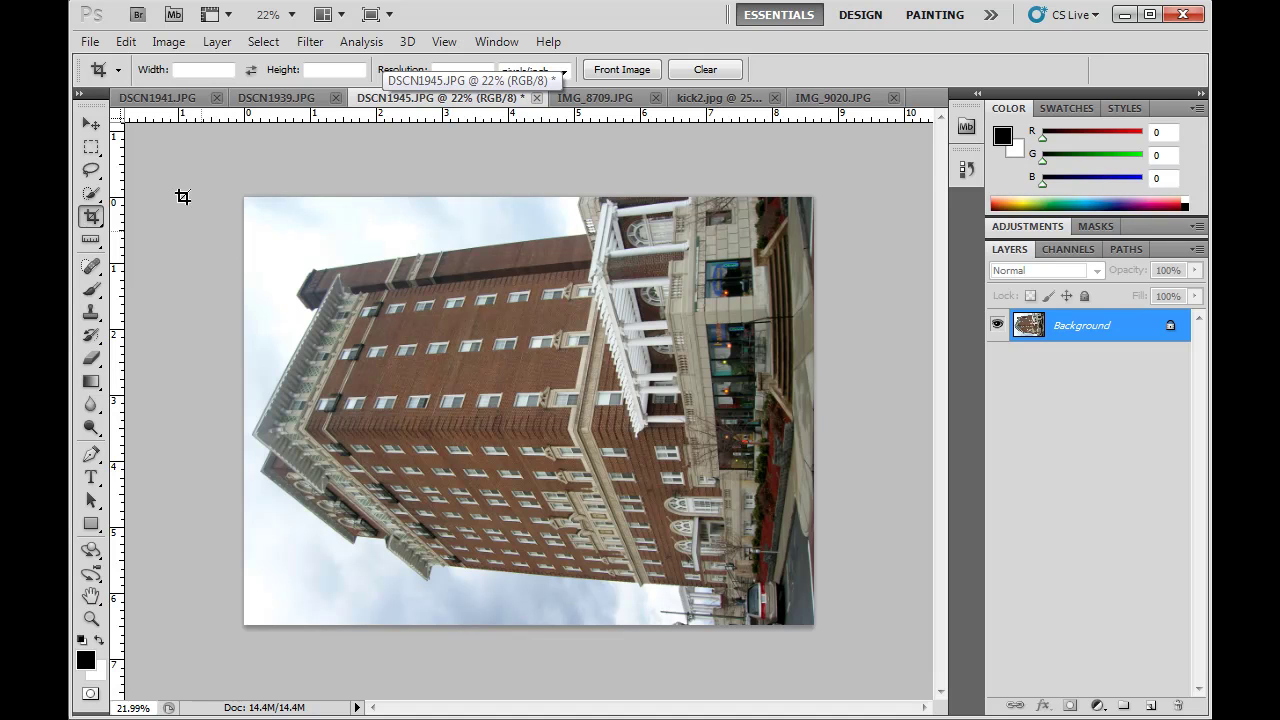
- Rotate the building photo 90° clockwise into portrait orientation
click(168, 42)
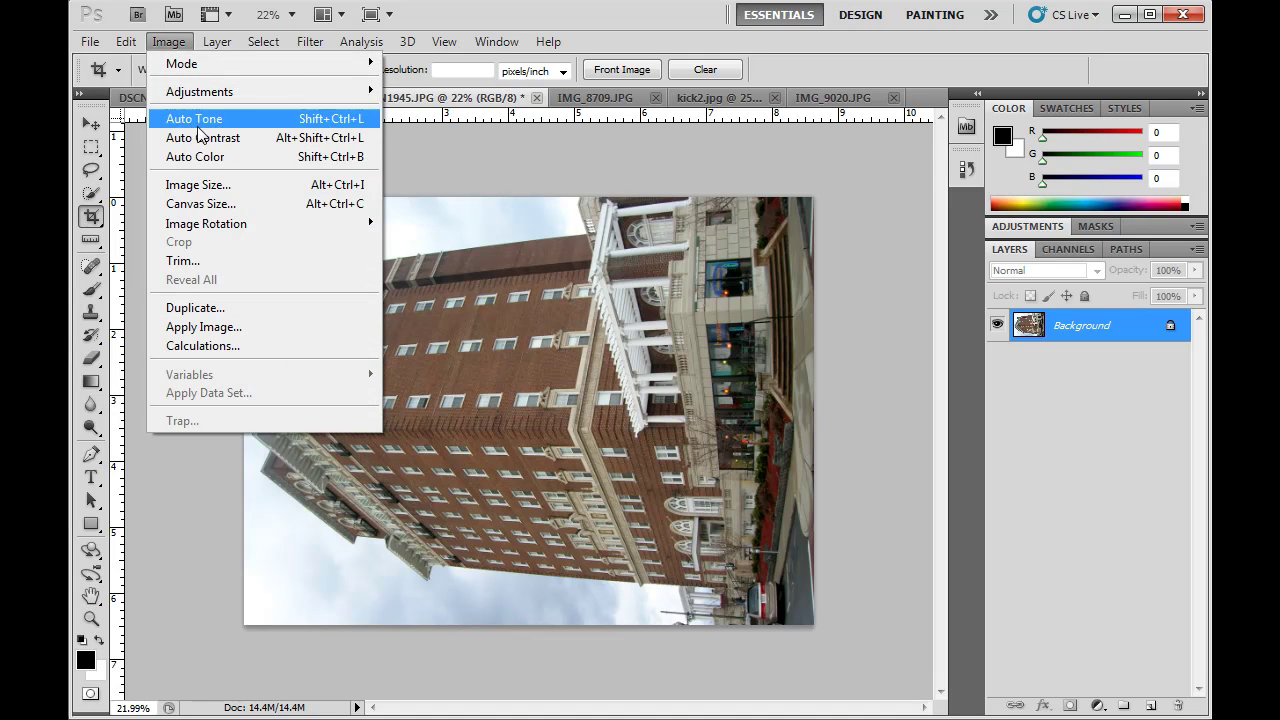
mouse_move(218, 95)
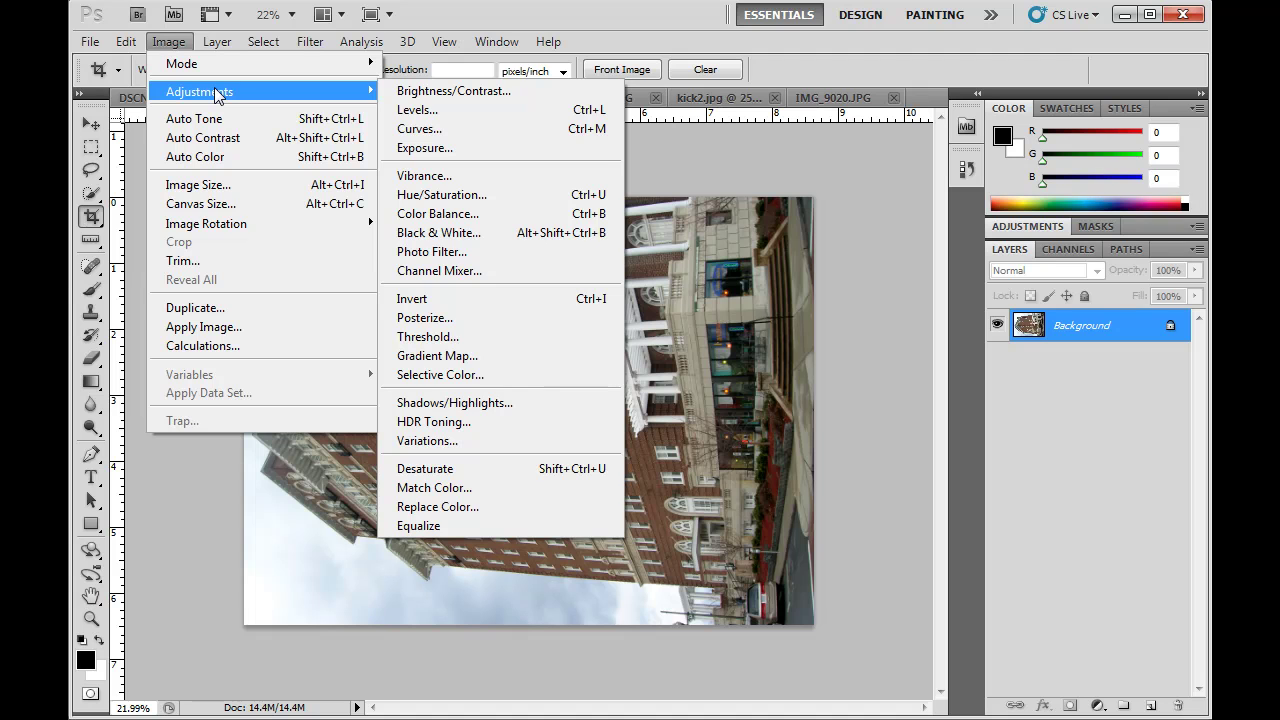
mouse_move(215, 222)
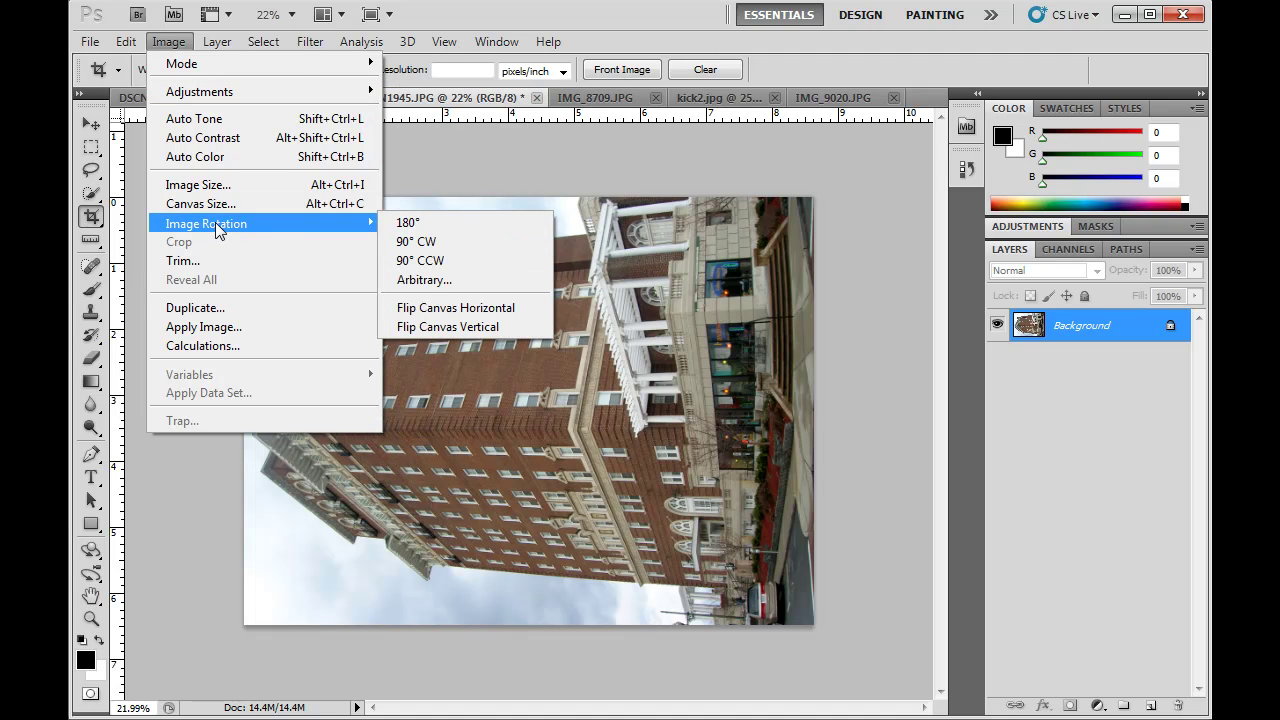
click(462, 247)
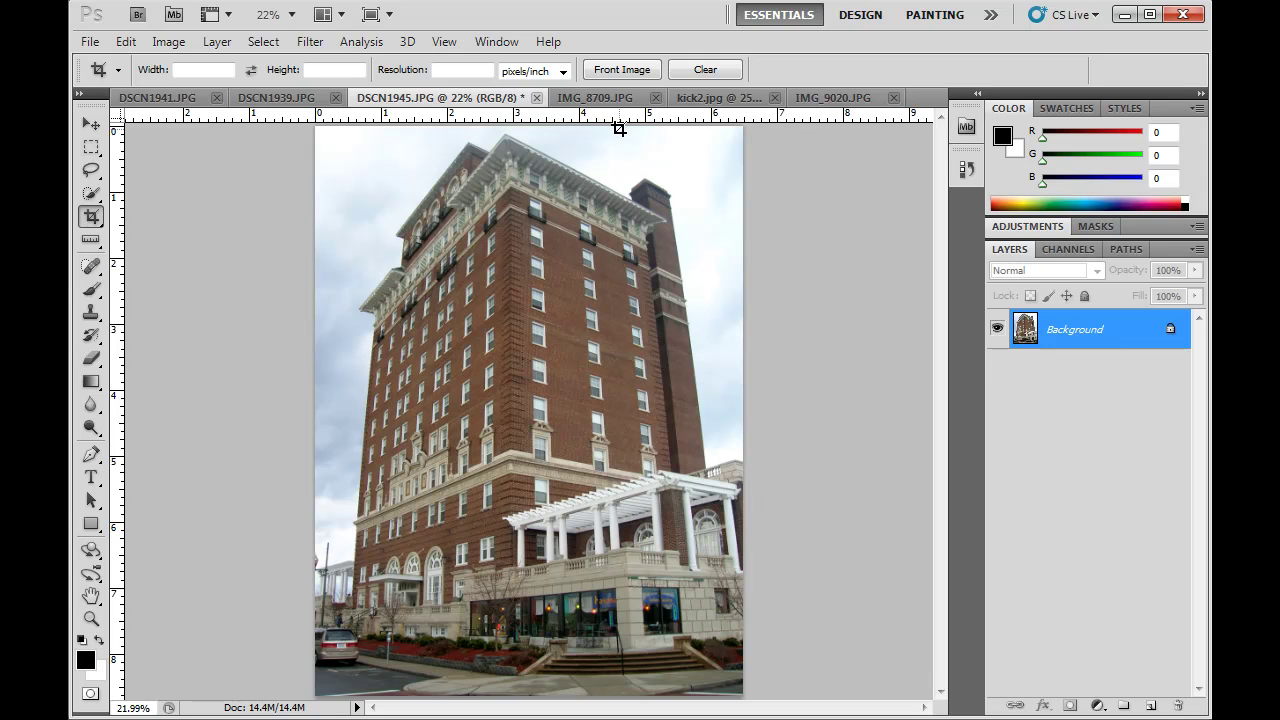
click(492, 42)
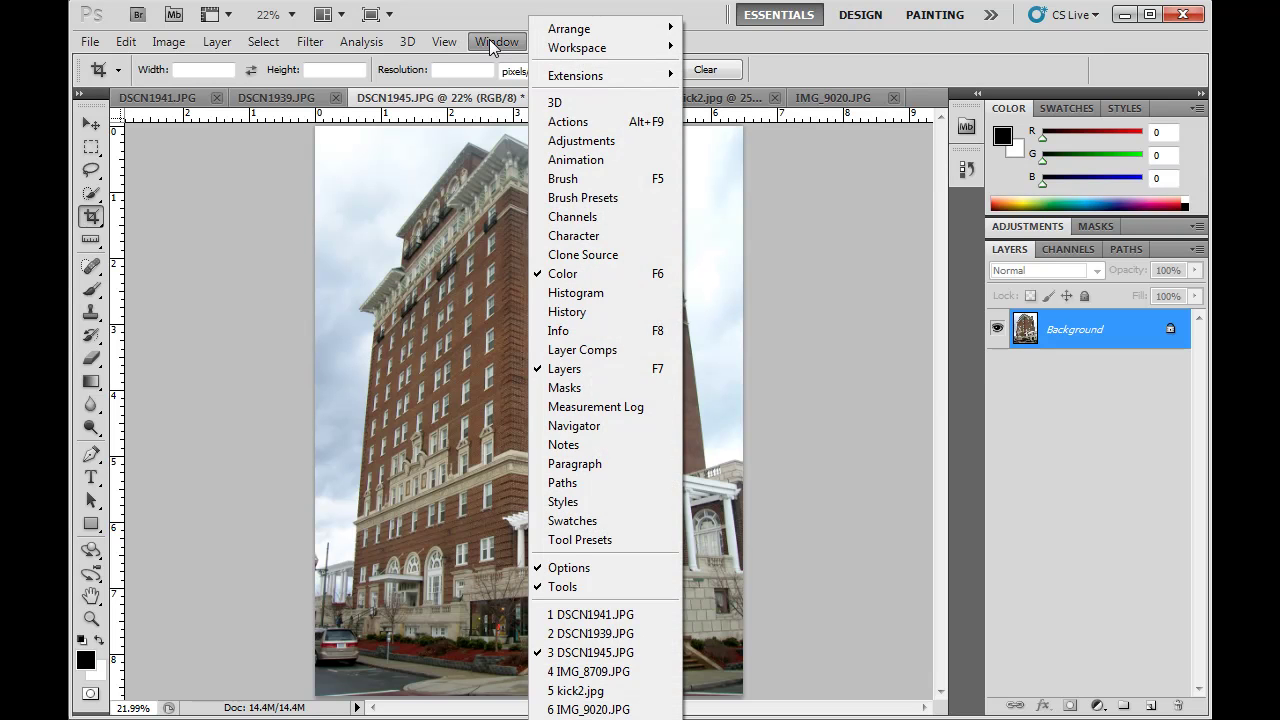
- Duplicate the Background layer as Background copy through Layer > Duplicate Layer
click(1110, 474)
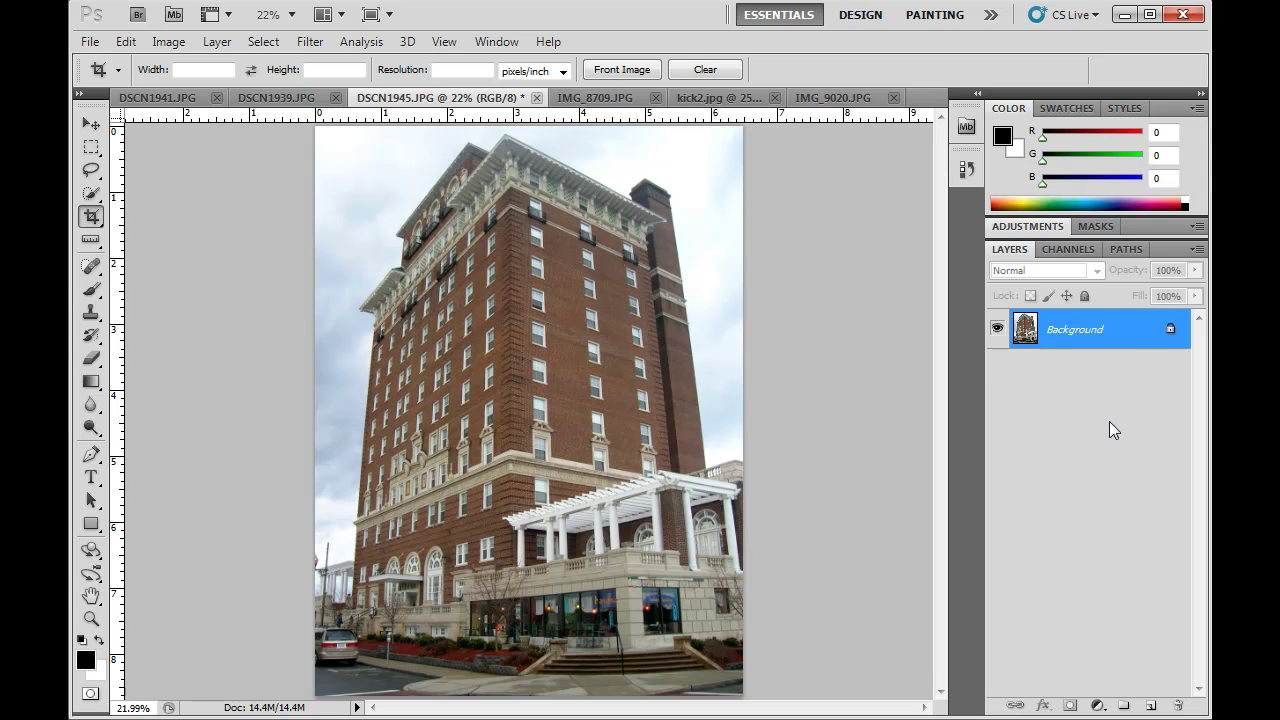
drag(1130, 341, 1153, 707)
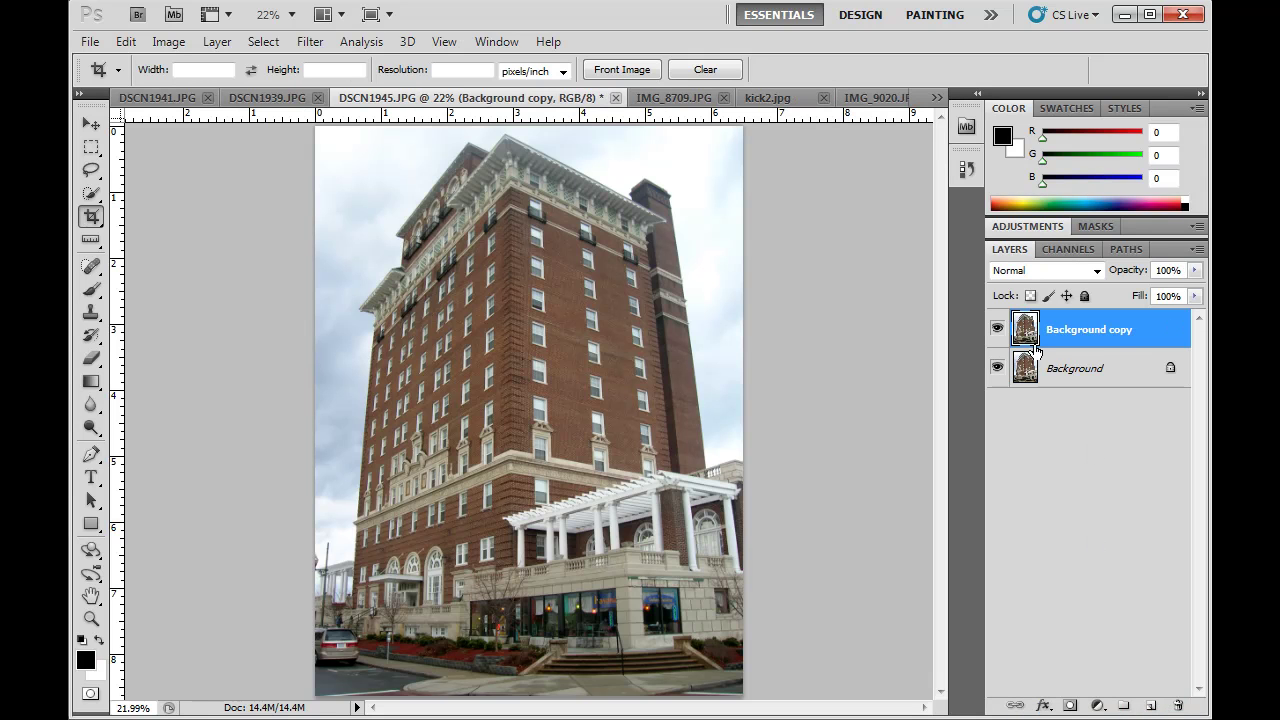
drag(1145, 329, 1182, 706)
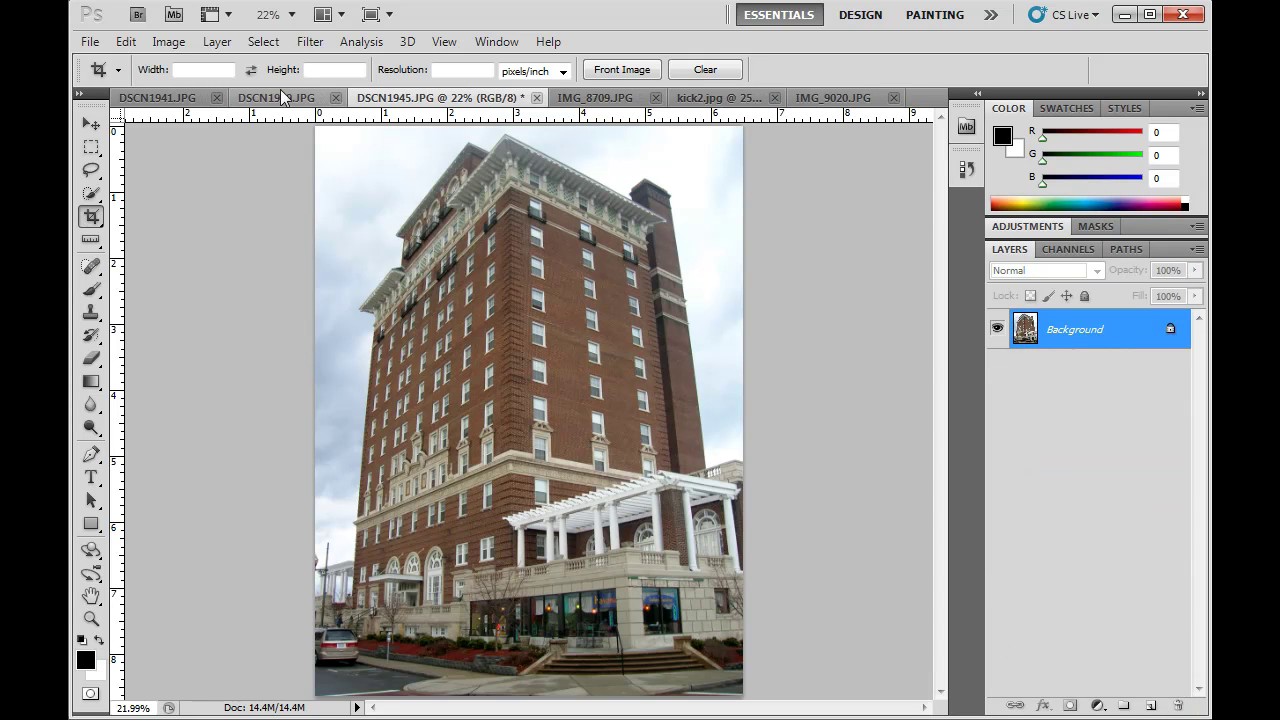
click(217, 42)
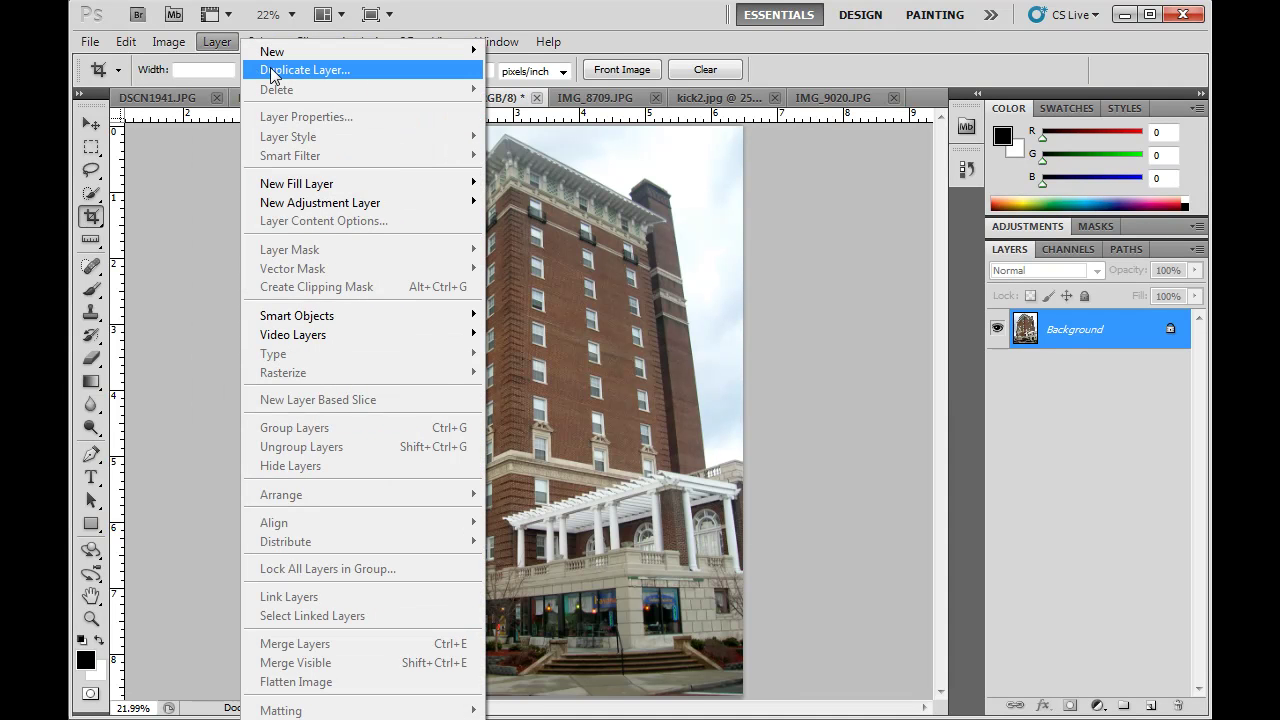
click(272, 70)
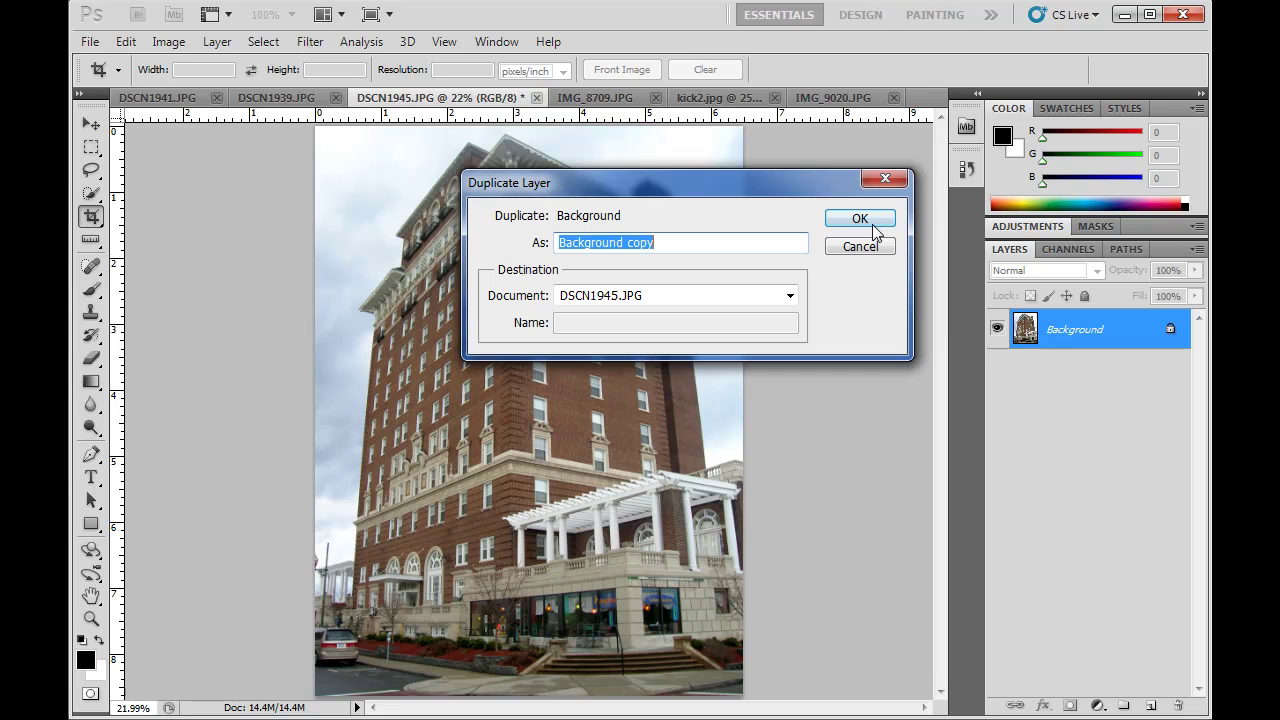
click(860, 219)
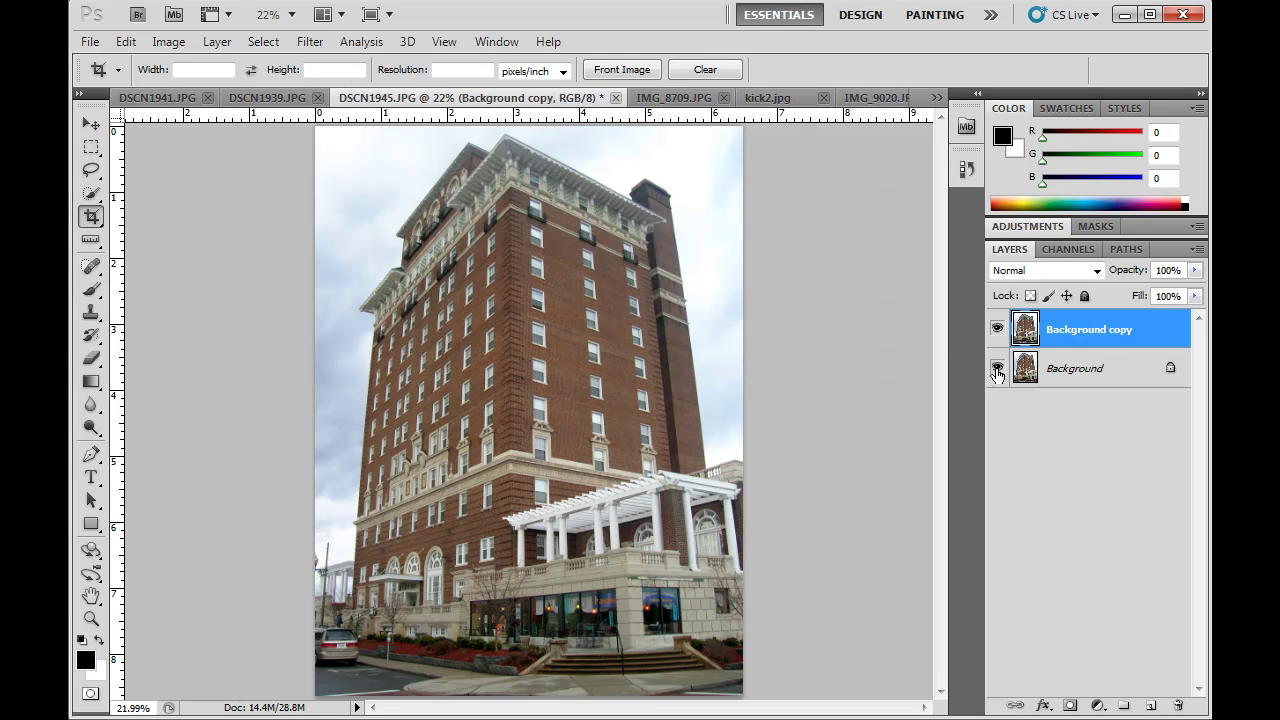
- Hide the original Background layer and make Background copy the active layer
click(1068, 366)
click(997, 368)
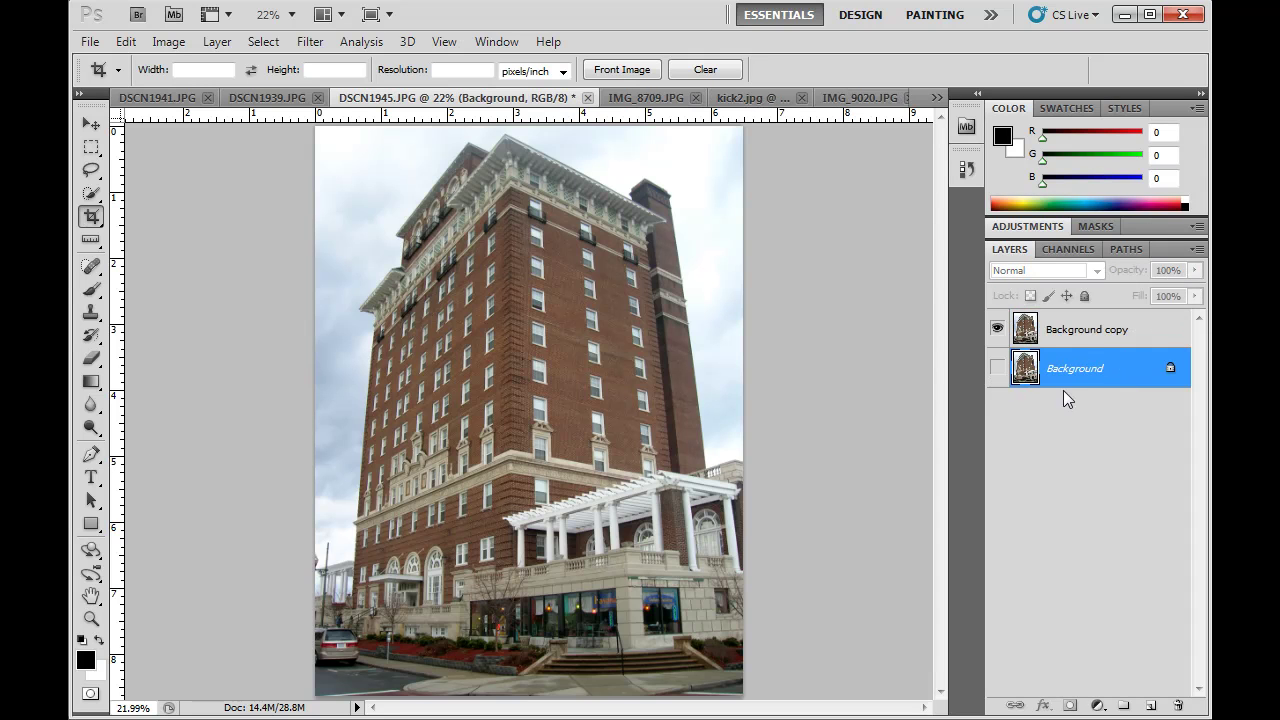
click(1100, 332)
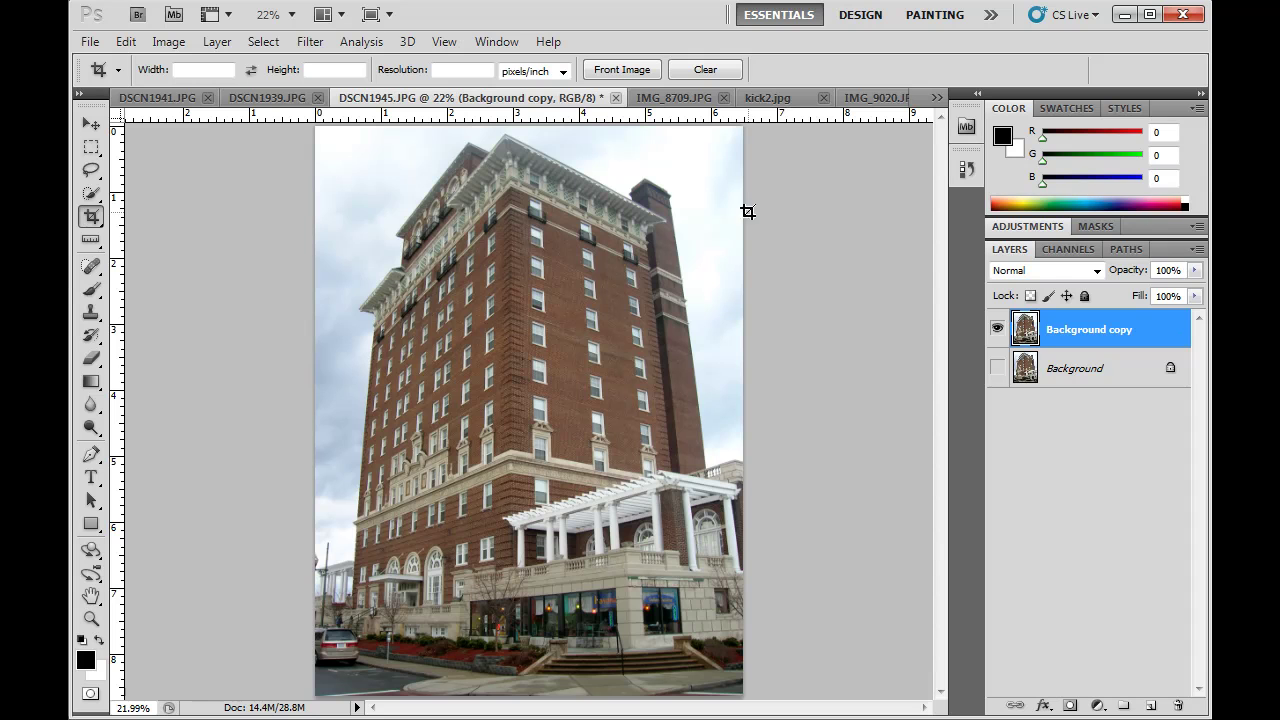
click(126, 42)
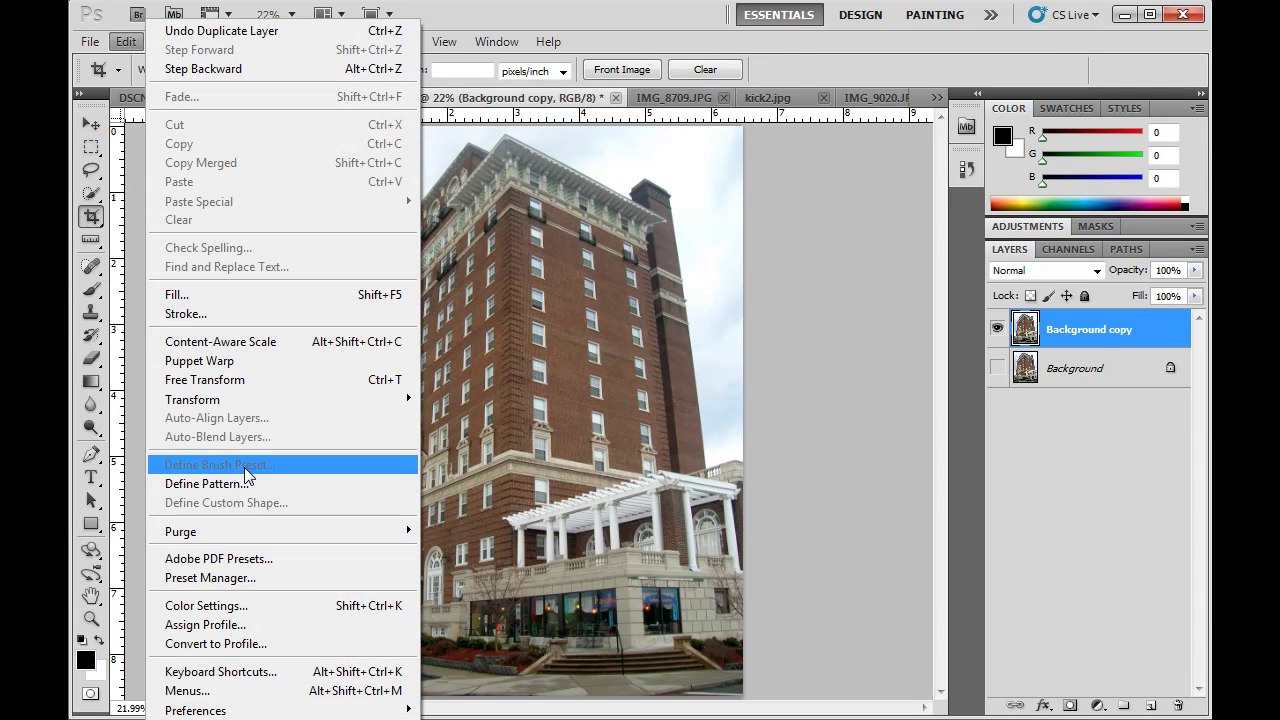
- Apply a perspective transform that spreads the layer's top corners outward to straighten the walls
mouse_move(297, 401)
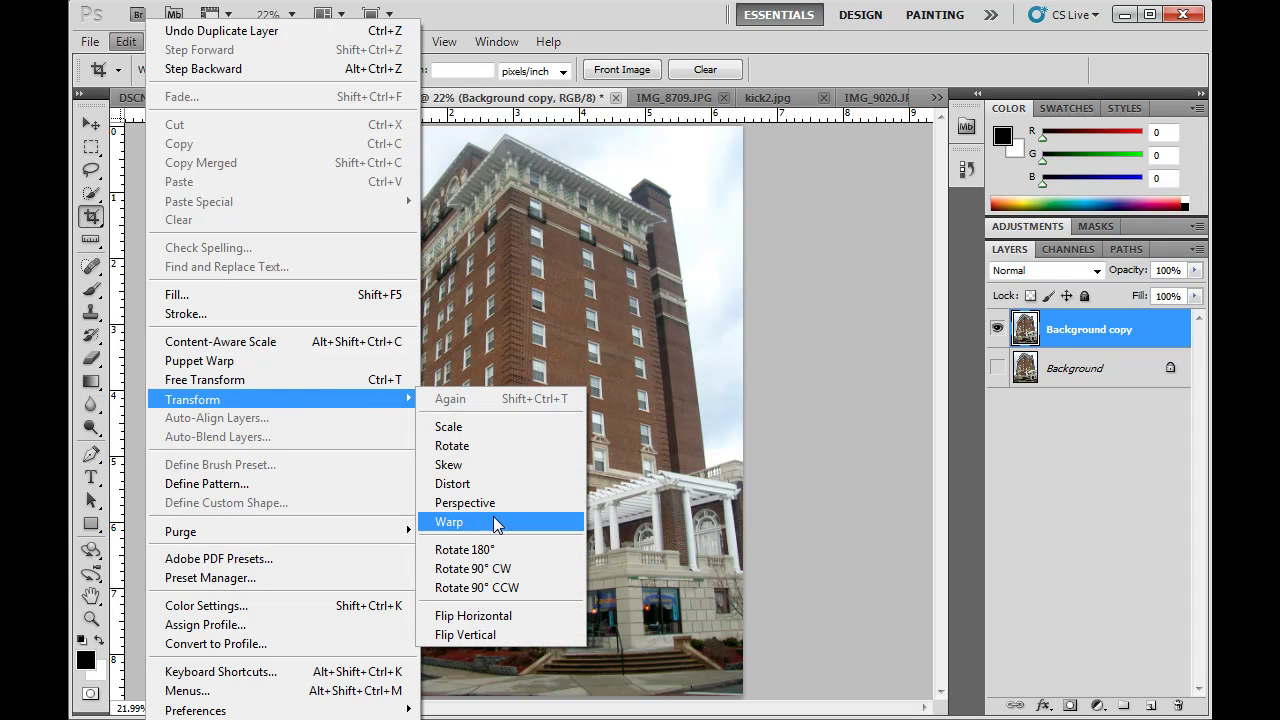
click(493, 509)
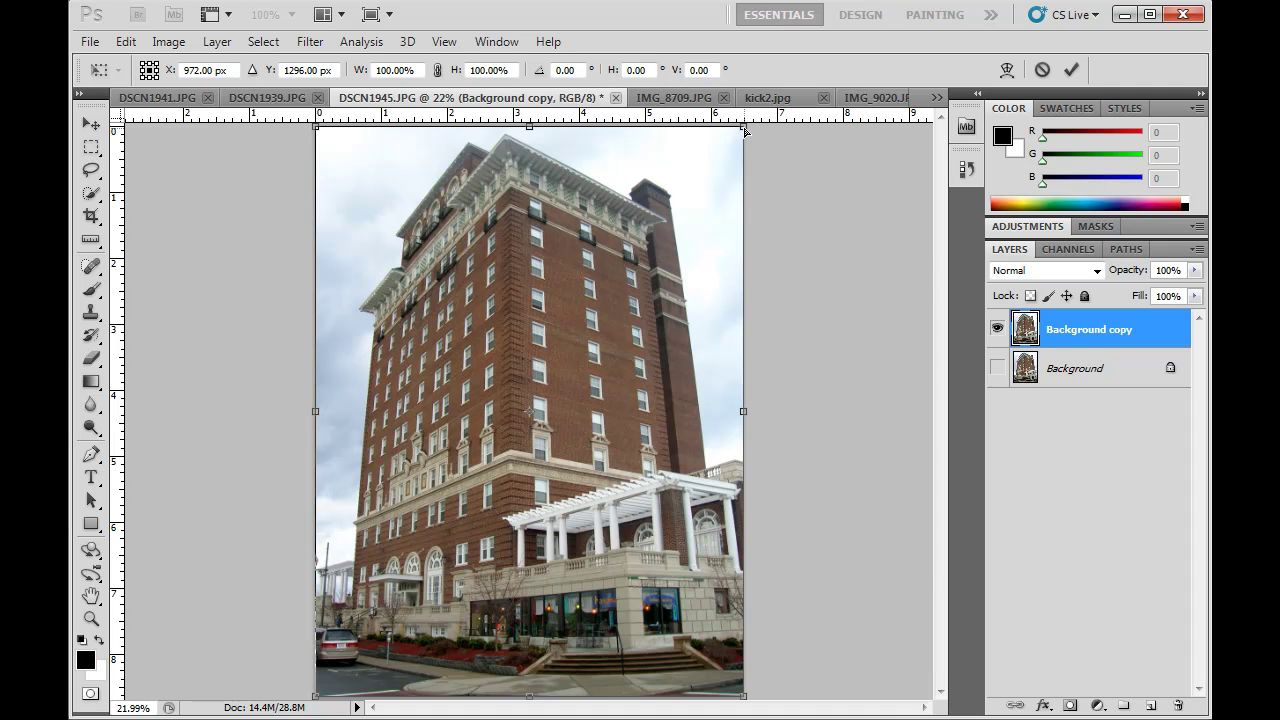
drag(743, 130, 773, 129)
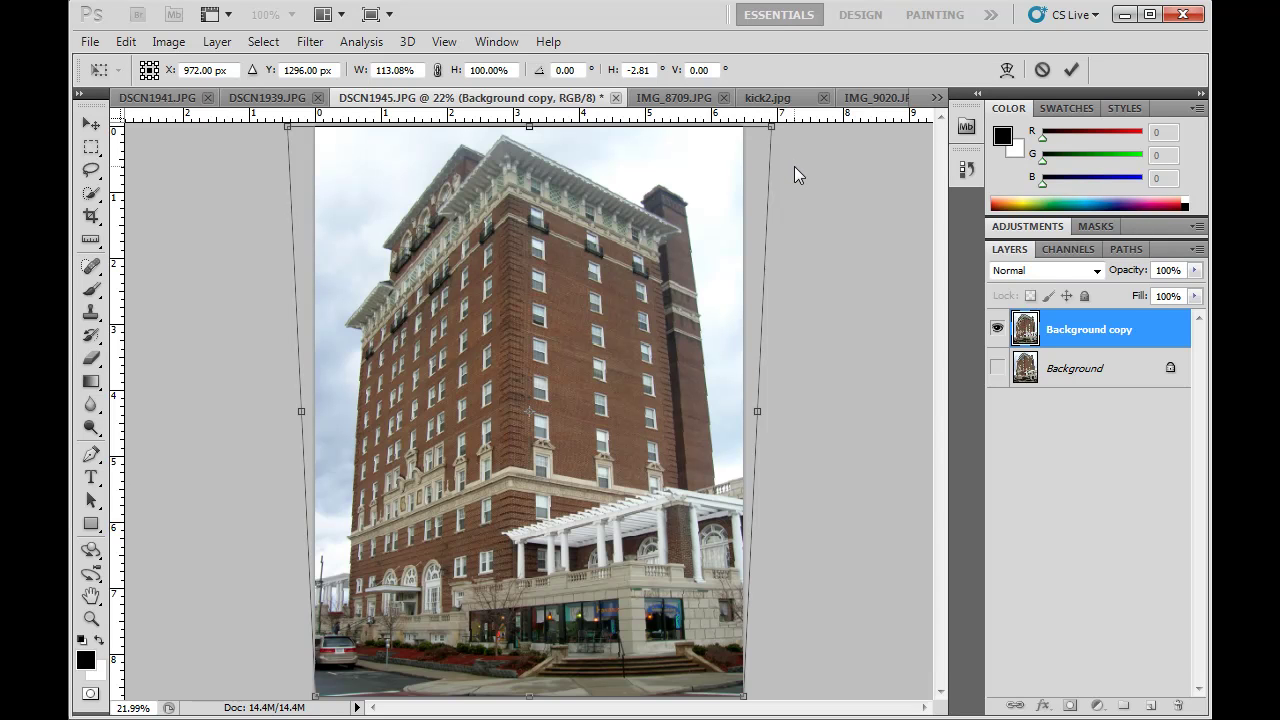
key(Return)
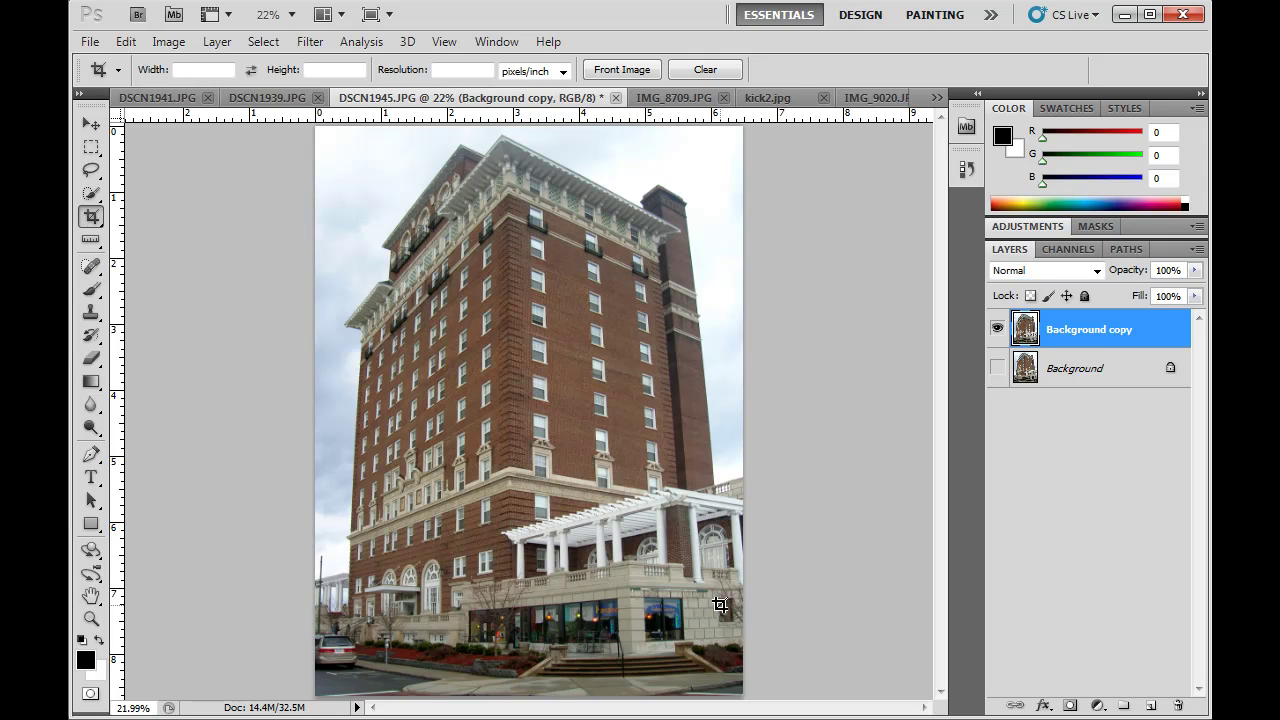
- Apply a second perspective transform that pulls the layer's bottom corners inward
click(131, 43)
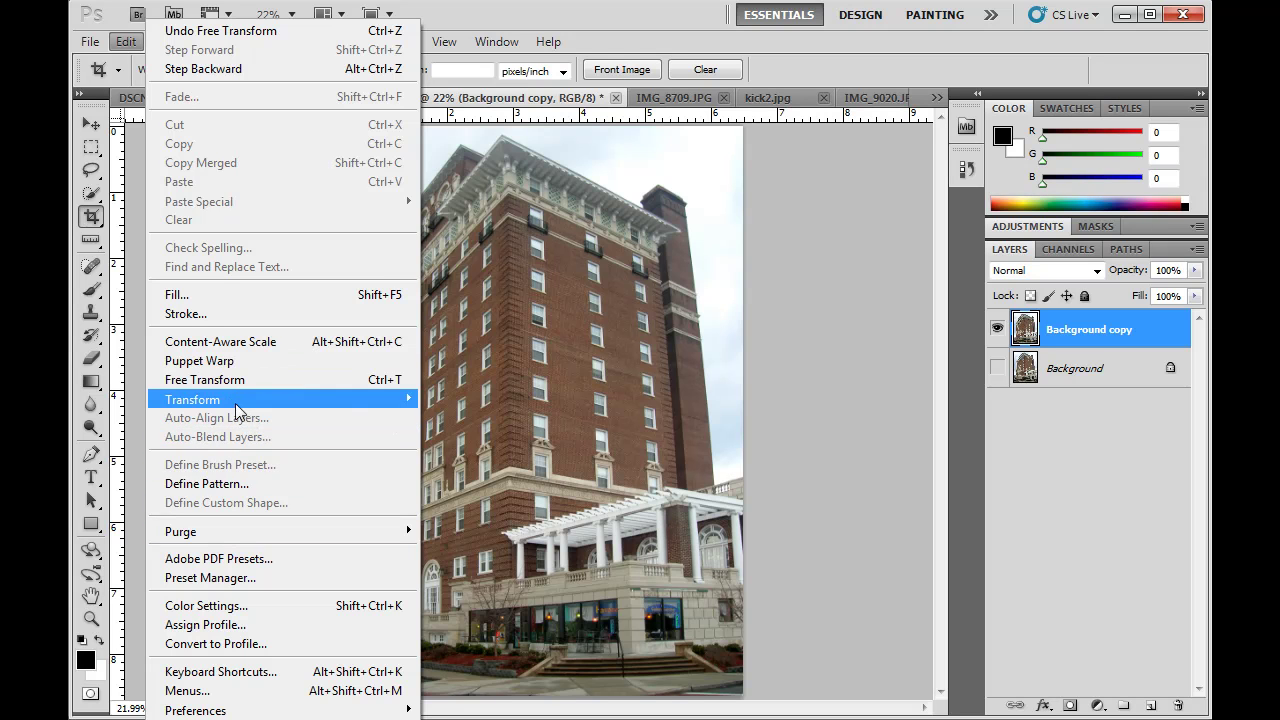
mouse_move(238, 402)
click(515, 503)
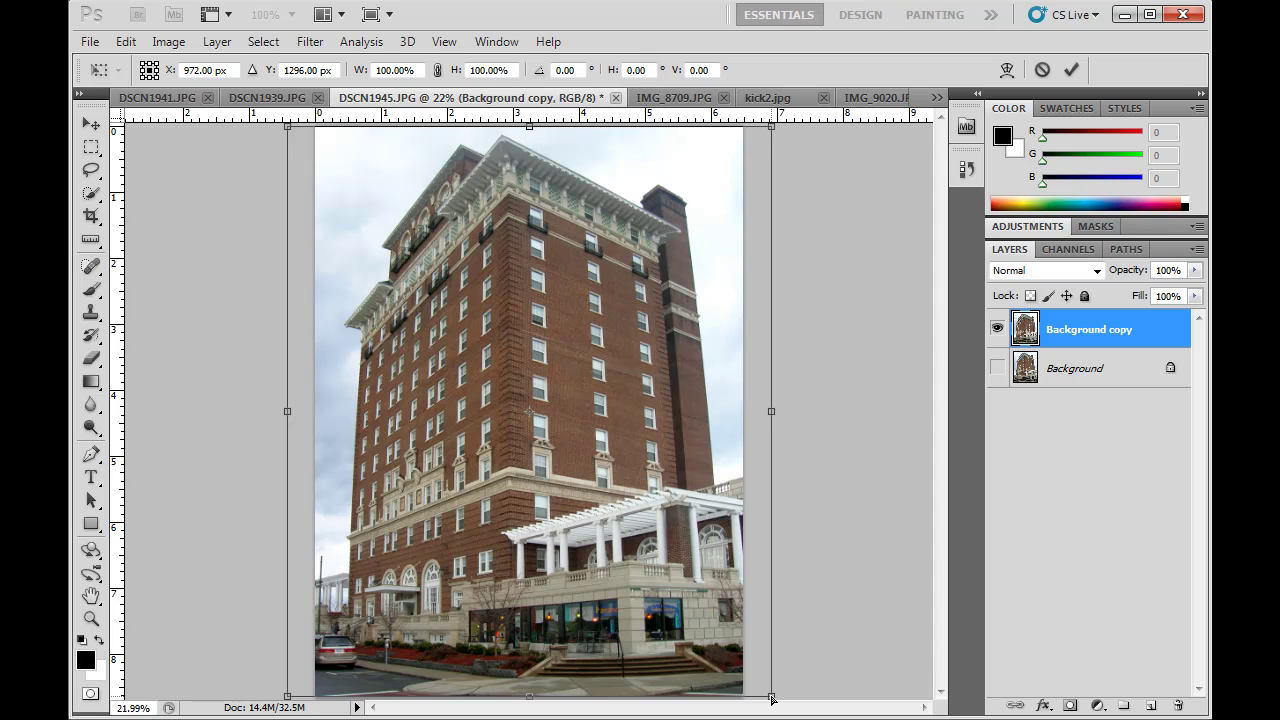
drag(769, 699, 757, 699)
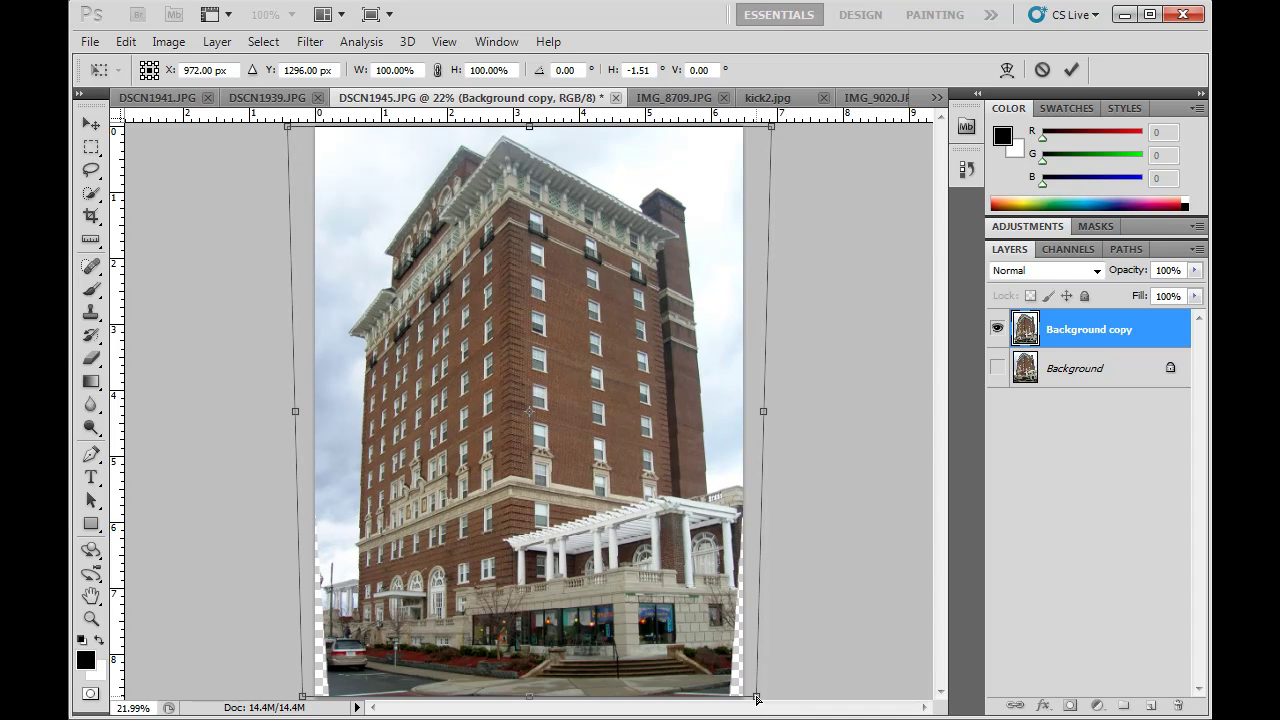
key(Return)
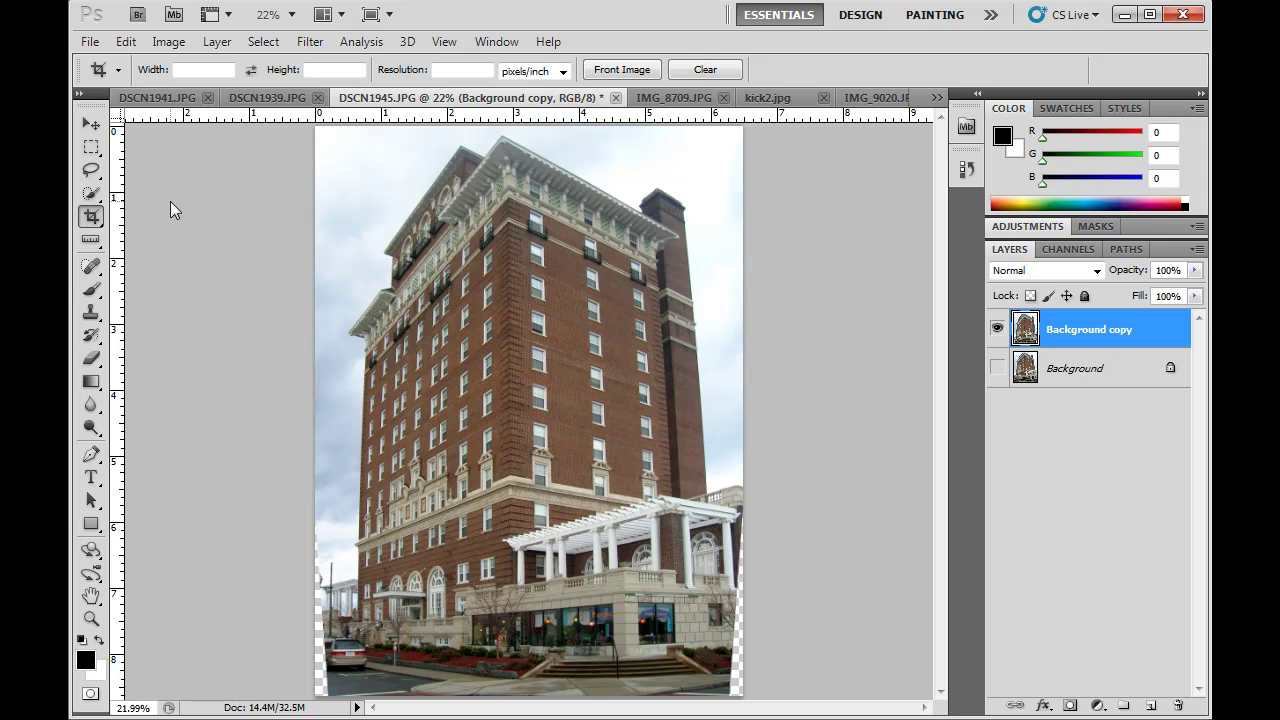
- Crop the building photo just inside its transparent edge slivers
drag(331, 130, 727, 692)
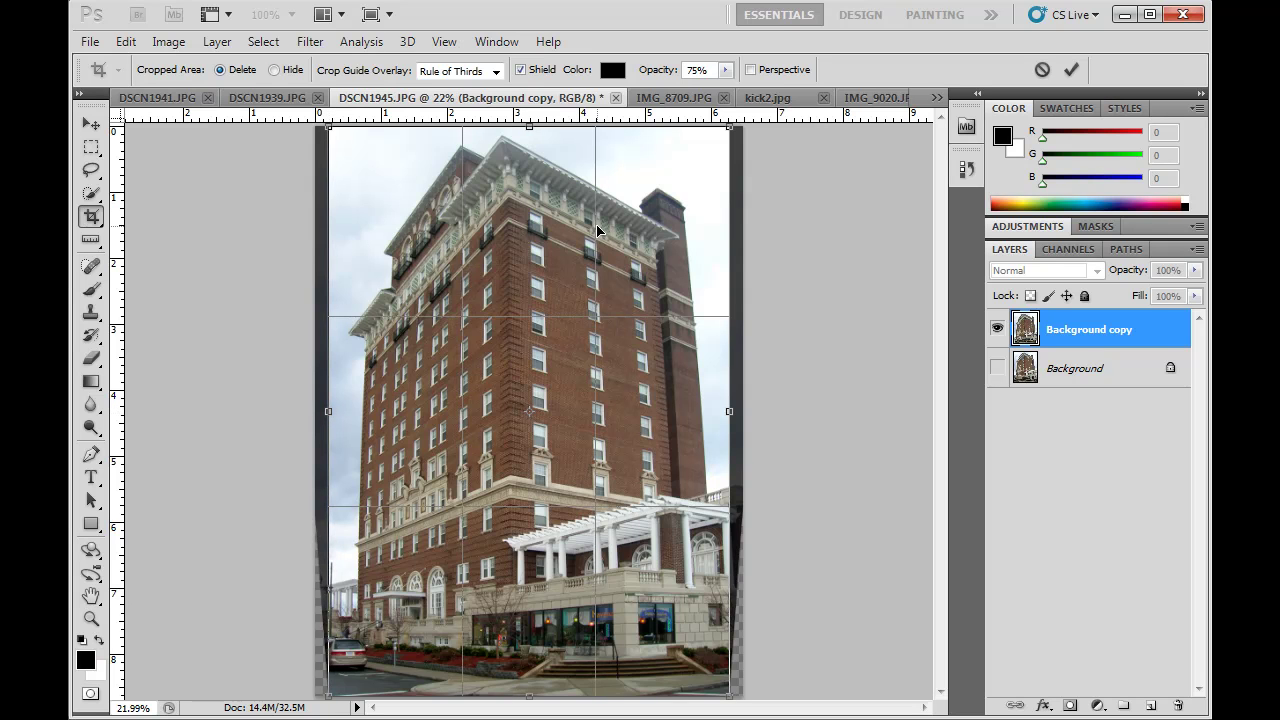
key(Return)
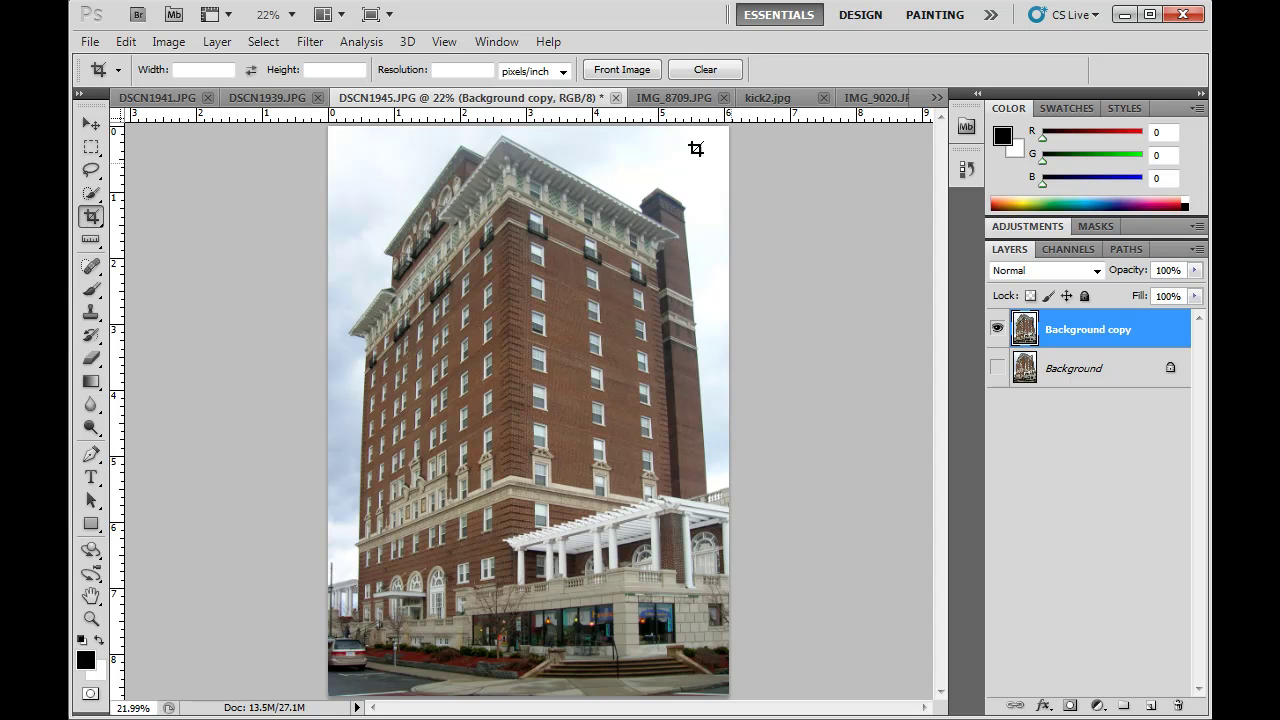
- Switch past IMG_8709.JPG to the kick2.jpg contact sheet
click(665, 96)
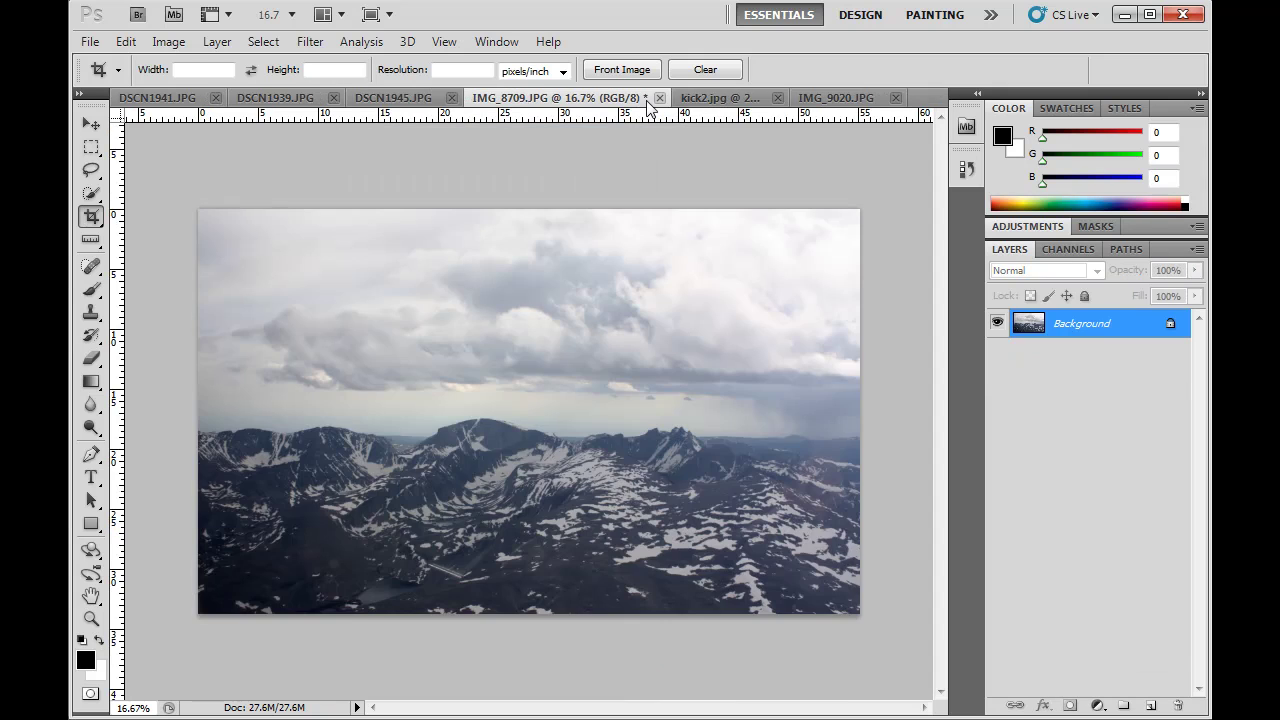
click(752, 100)
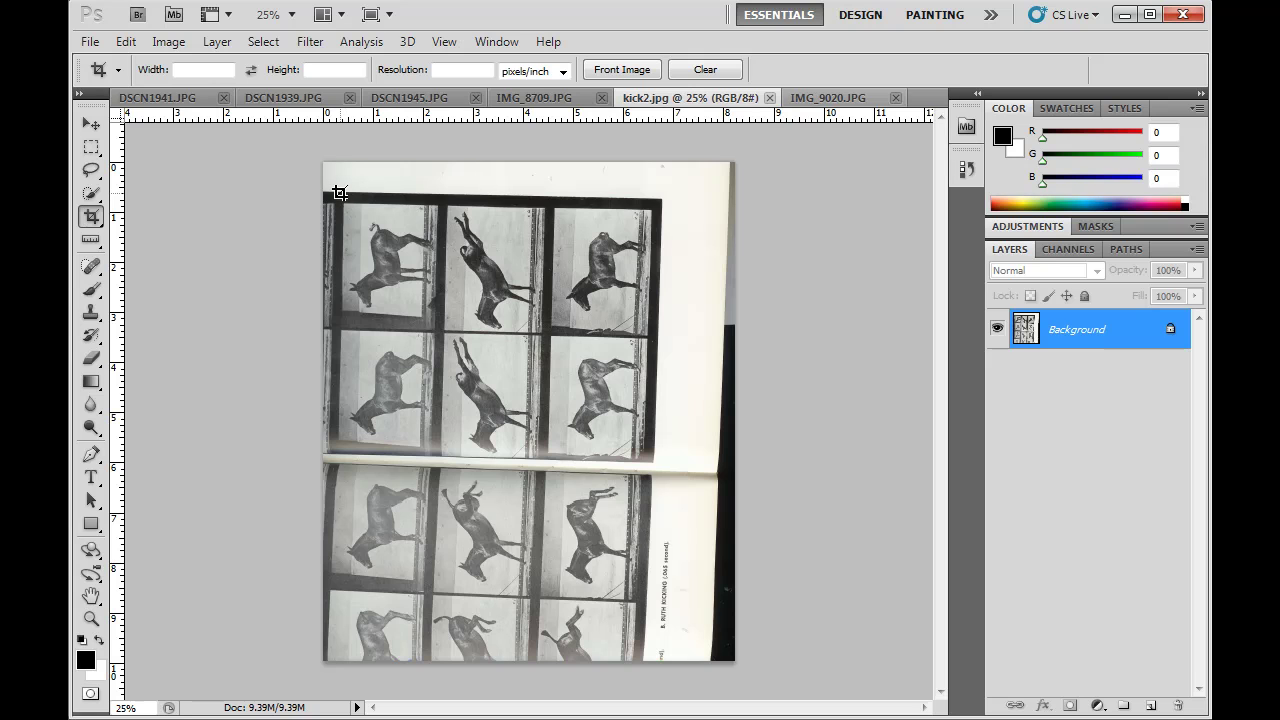
- Crop around the nine horse frames, rotating the crop box to match the scan's tilt
drag(341, 197, 646, 598)
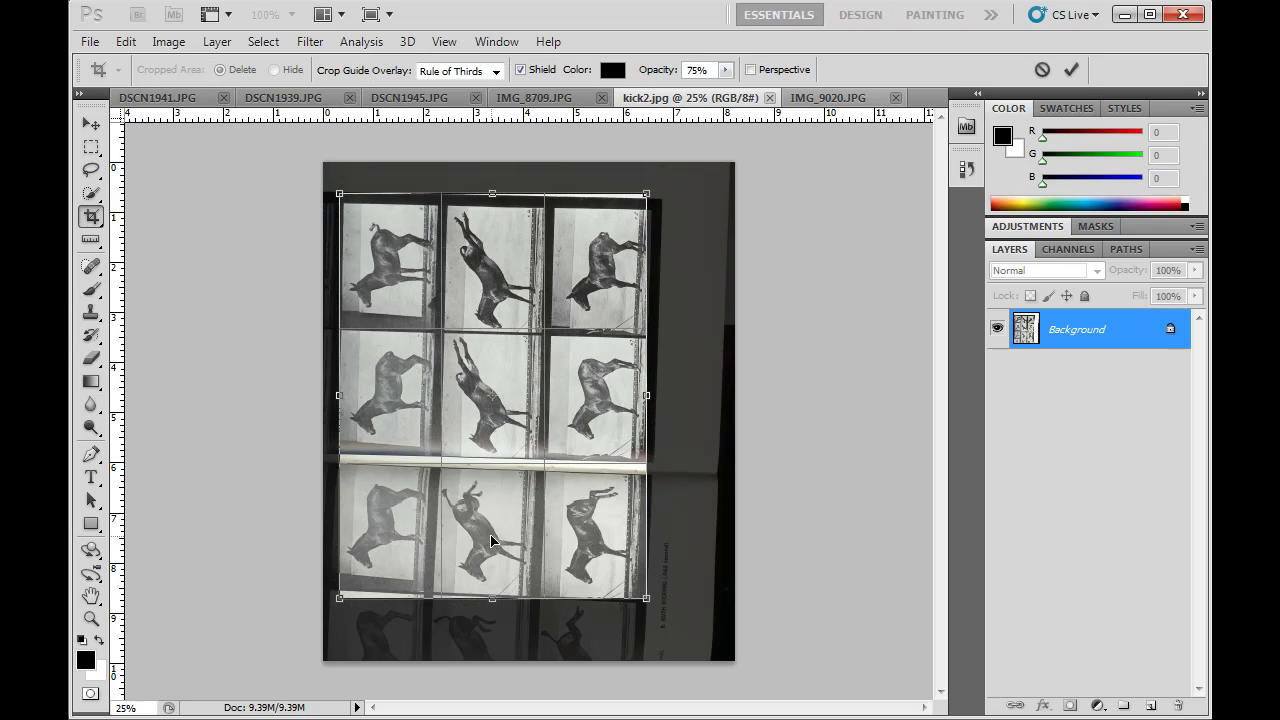
drag(335, 395, 332, 395)
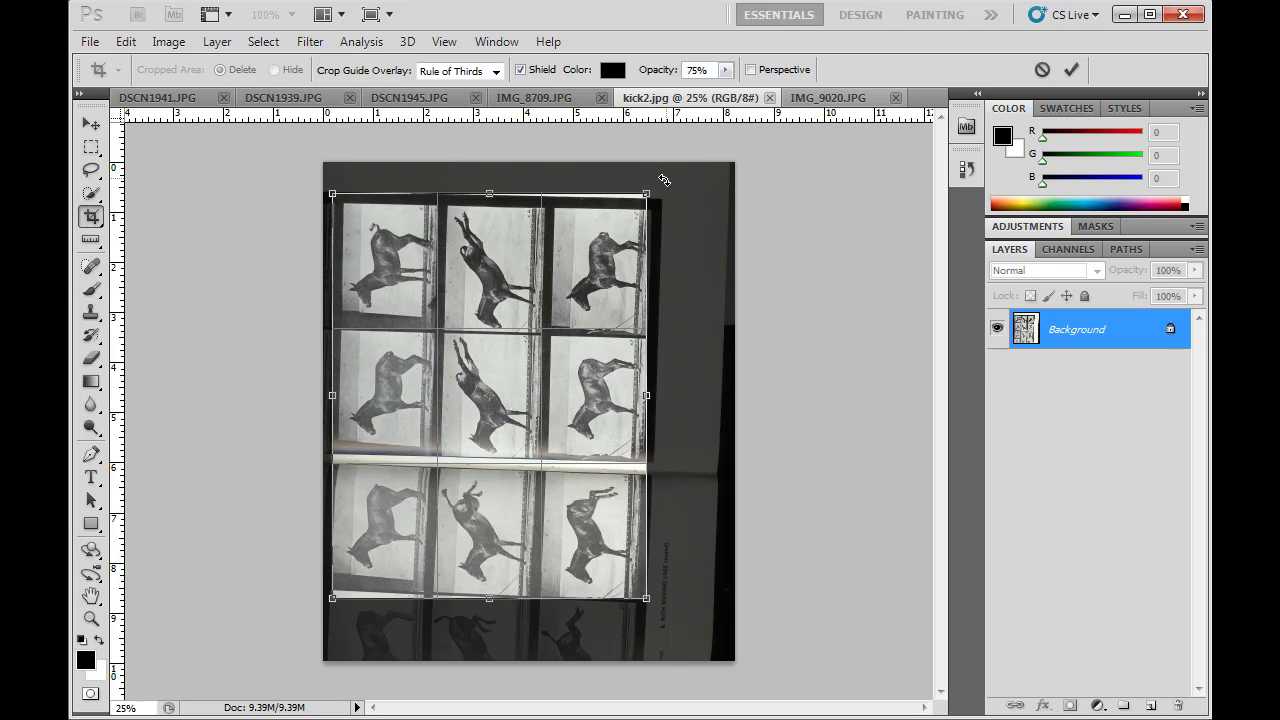
drag(666, 180, 677, 188)
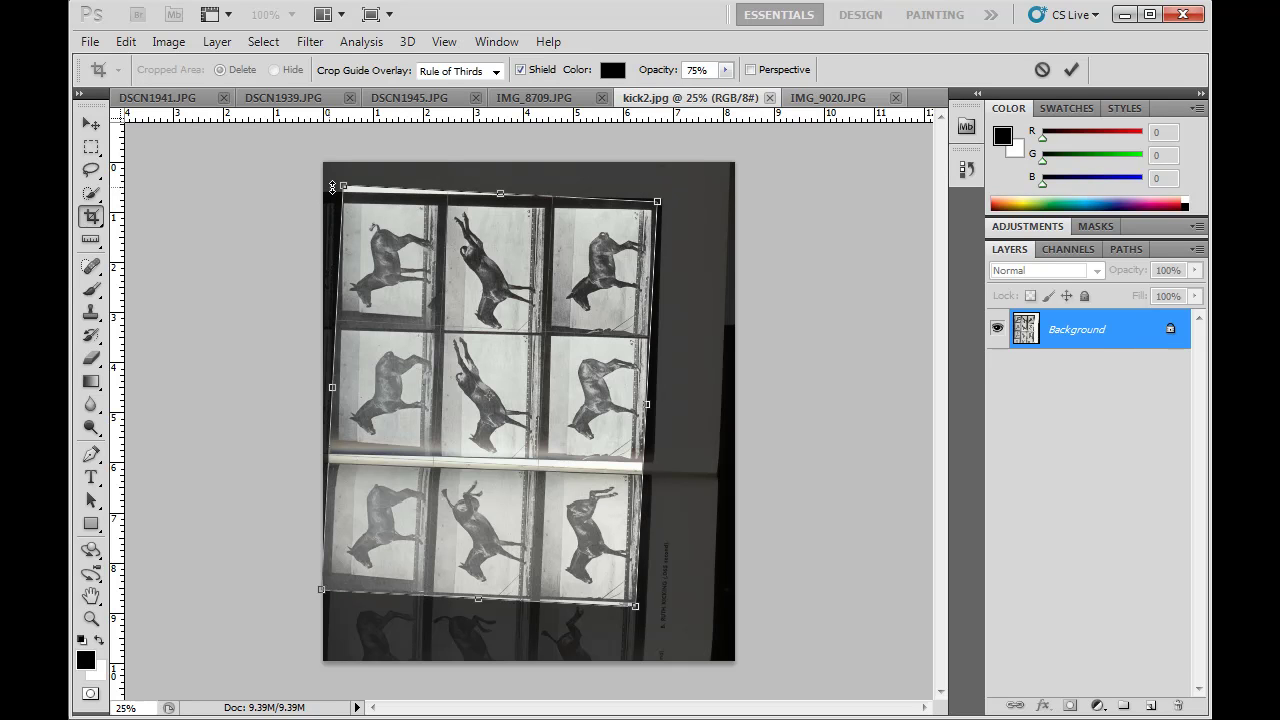
drag(501, 193, 500, 198)
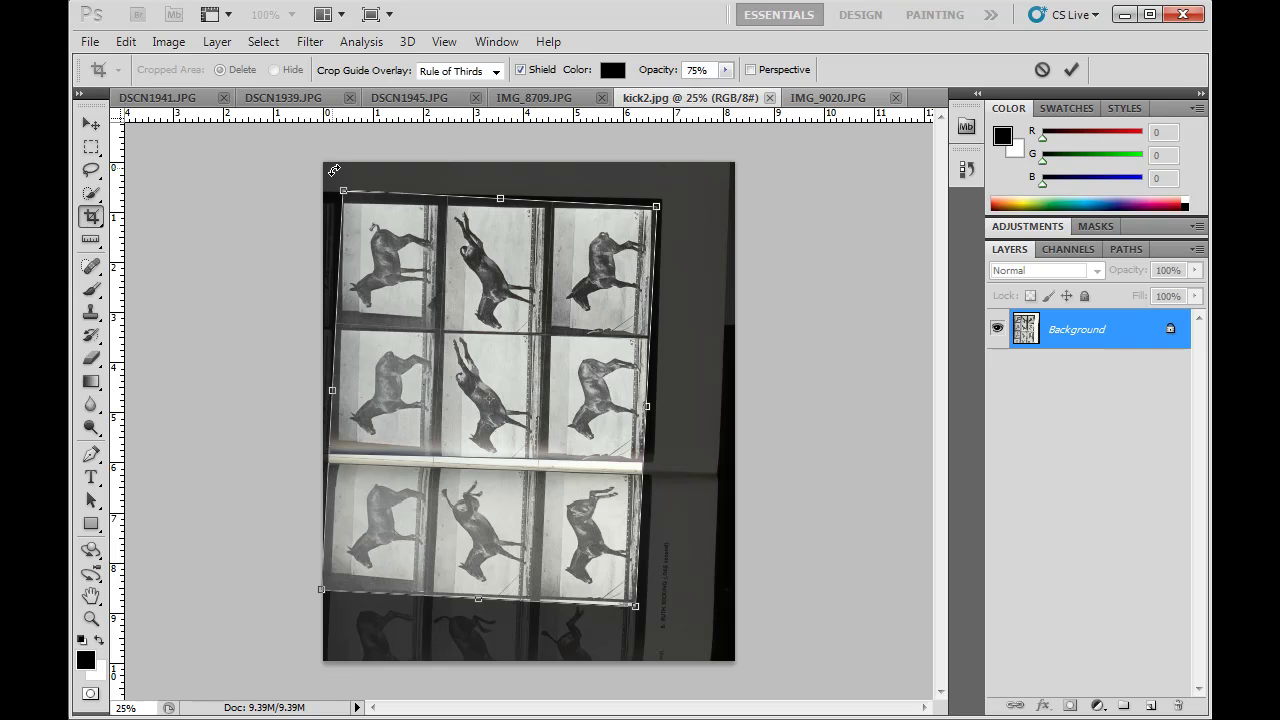
drag(330, 175, 330, 182)
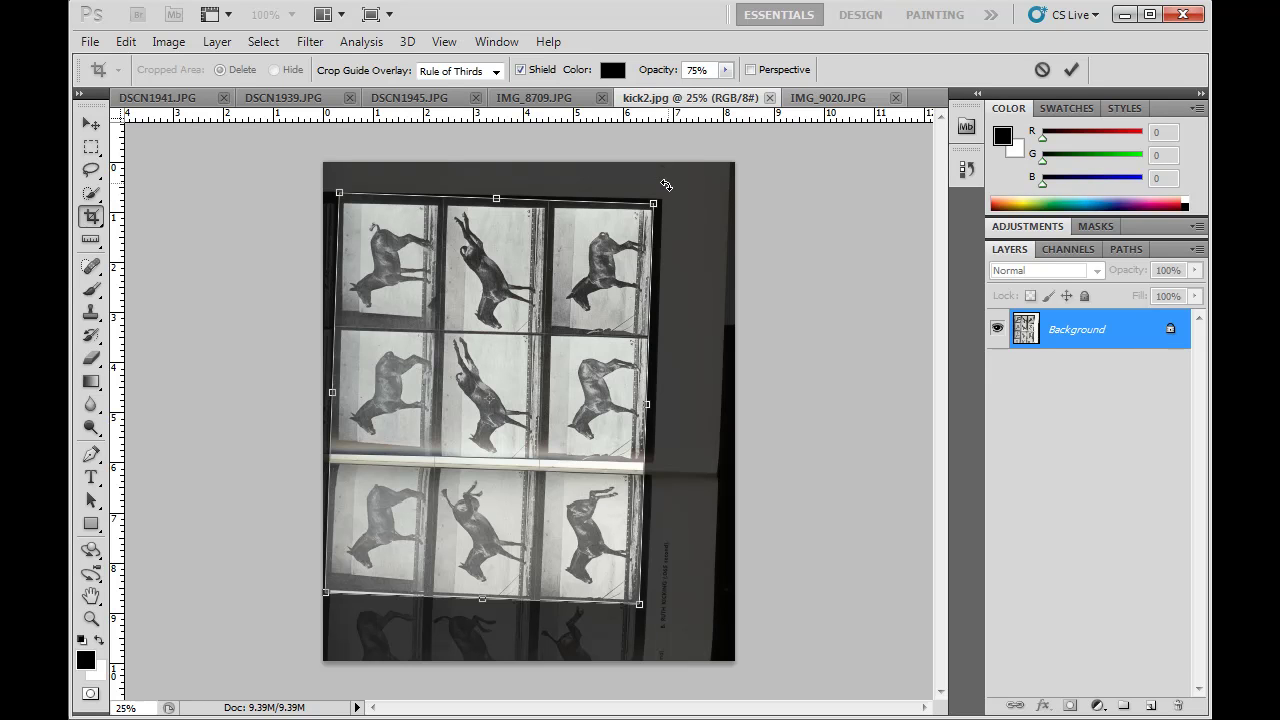
drag(666, 190, 660, 198)
drag(483, 597, 483, 592)
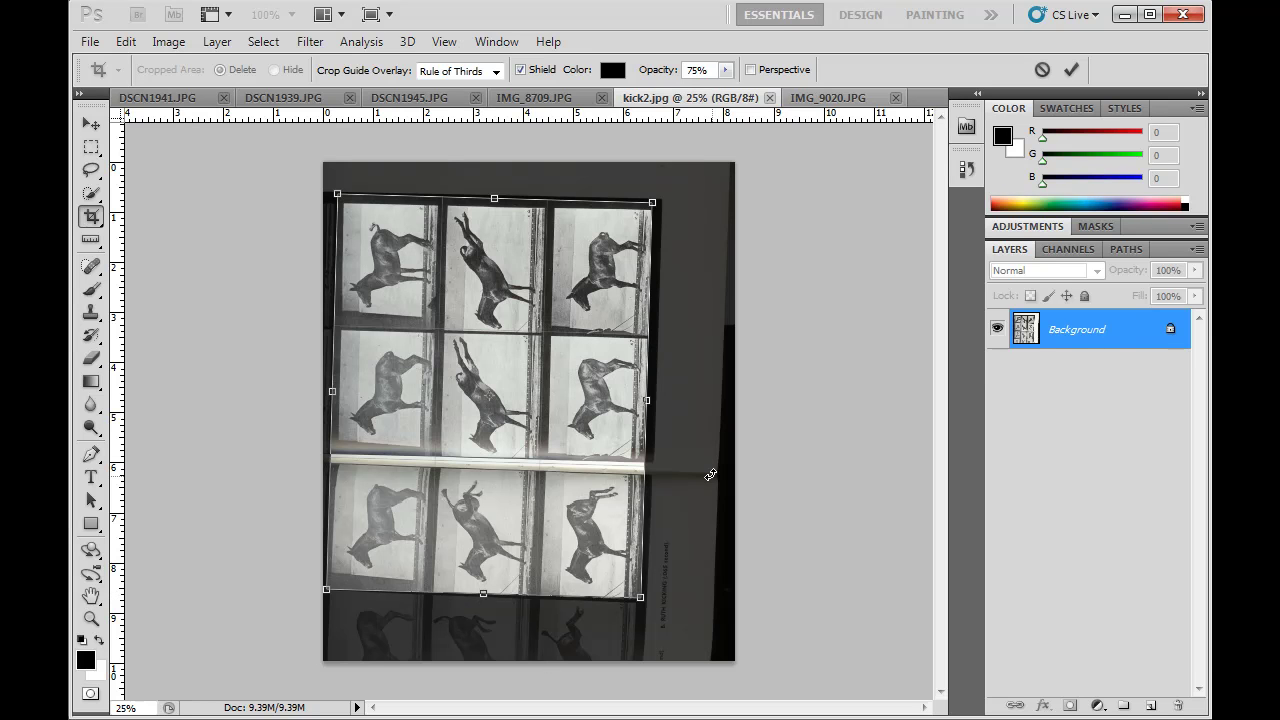
key(Return)
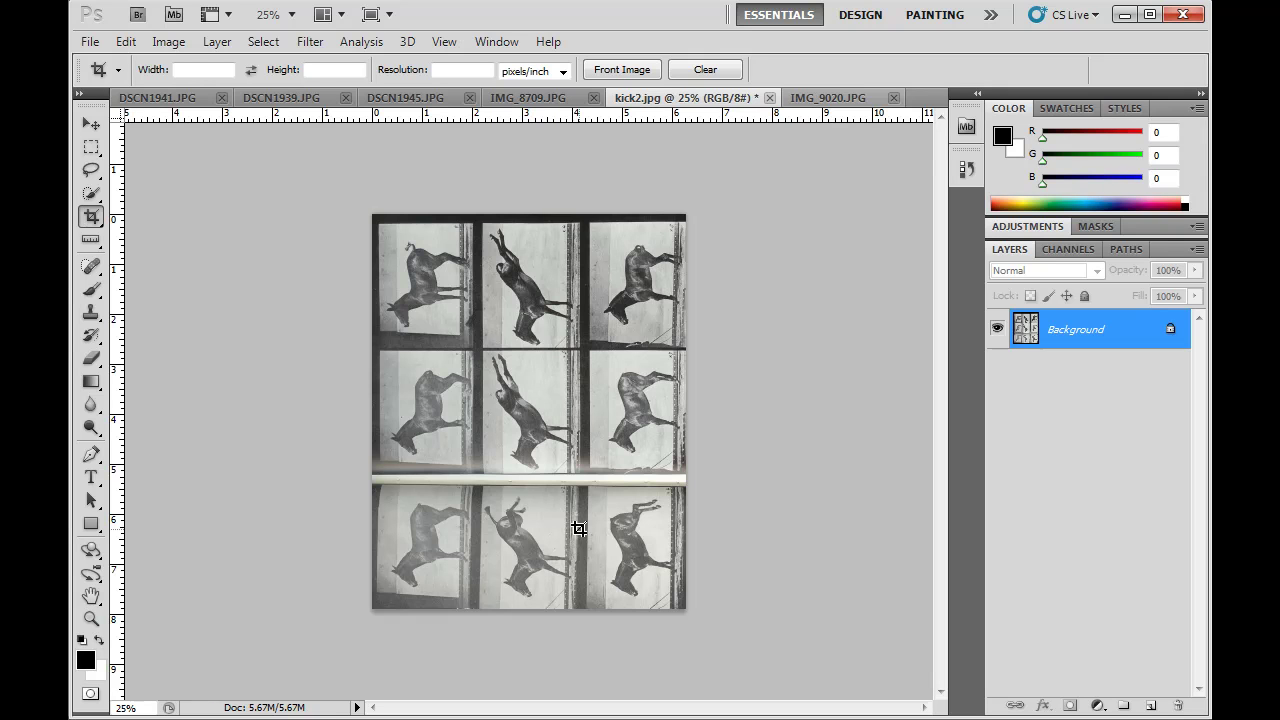
- In IMG_9020.JPG, crop tightly around the Mount Rushmore carving, trimming sky and side trees
click(812, 100)
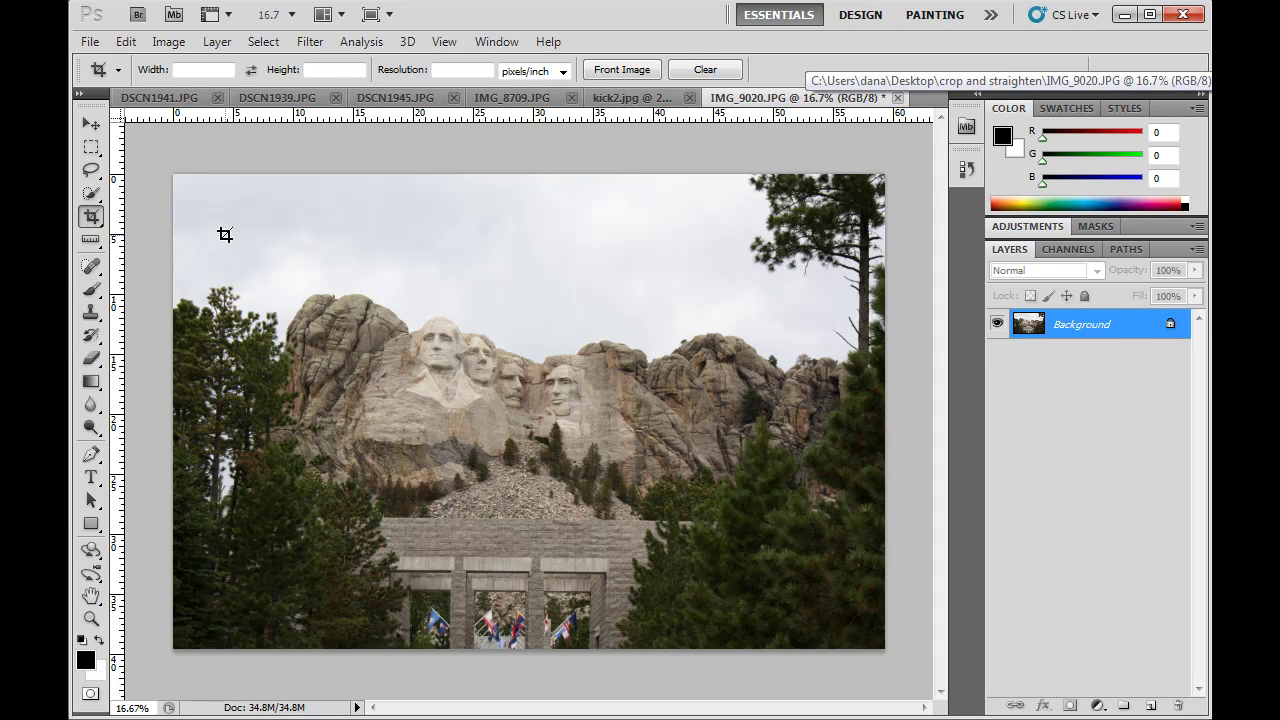
drag(264, 259, 812, 646)
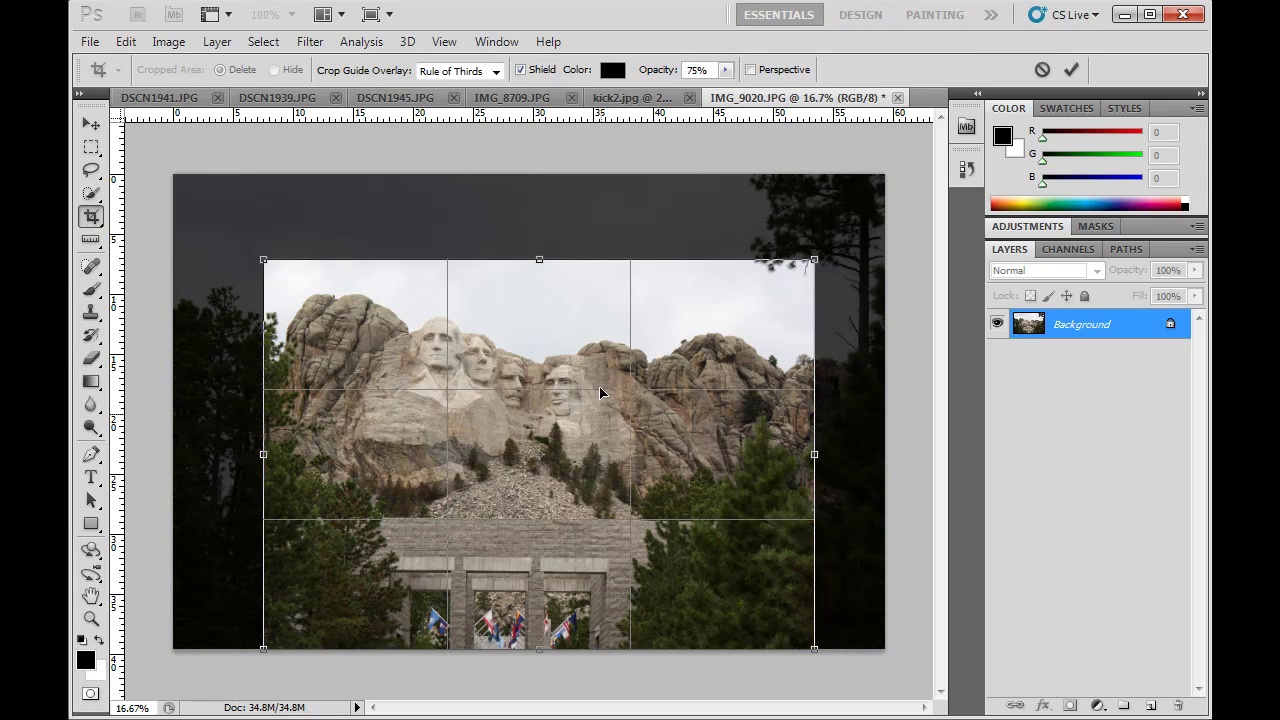
drag(539, 259, 539, 251)
drag(265, 450, 259, 450)
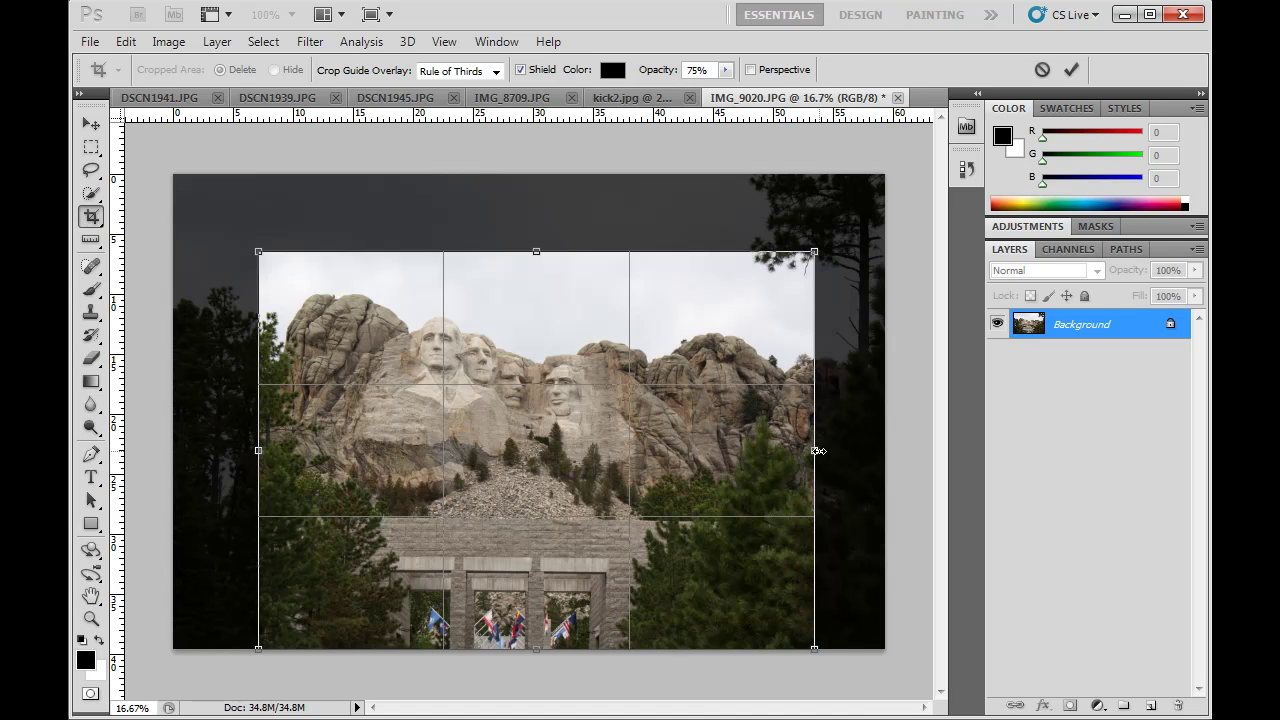
drag(818, 452, 802, 451)
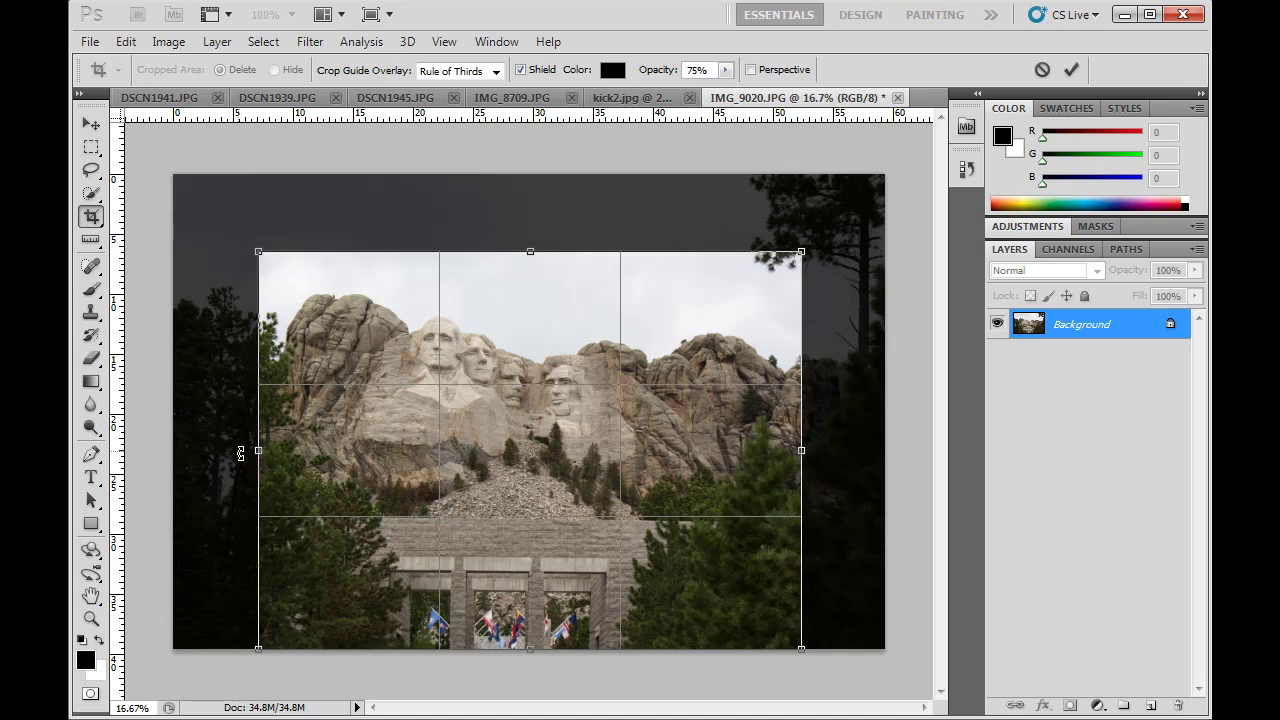
drag(258, 452, 256, 452)
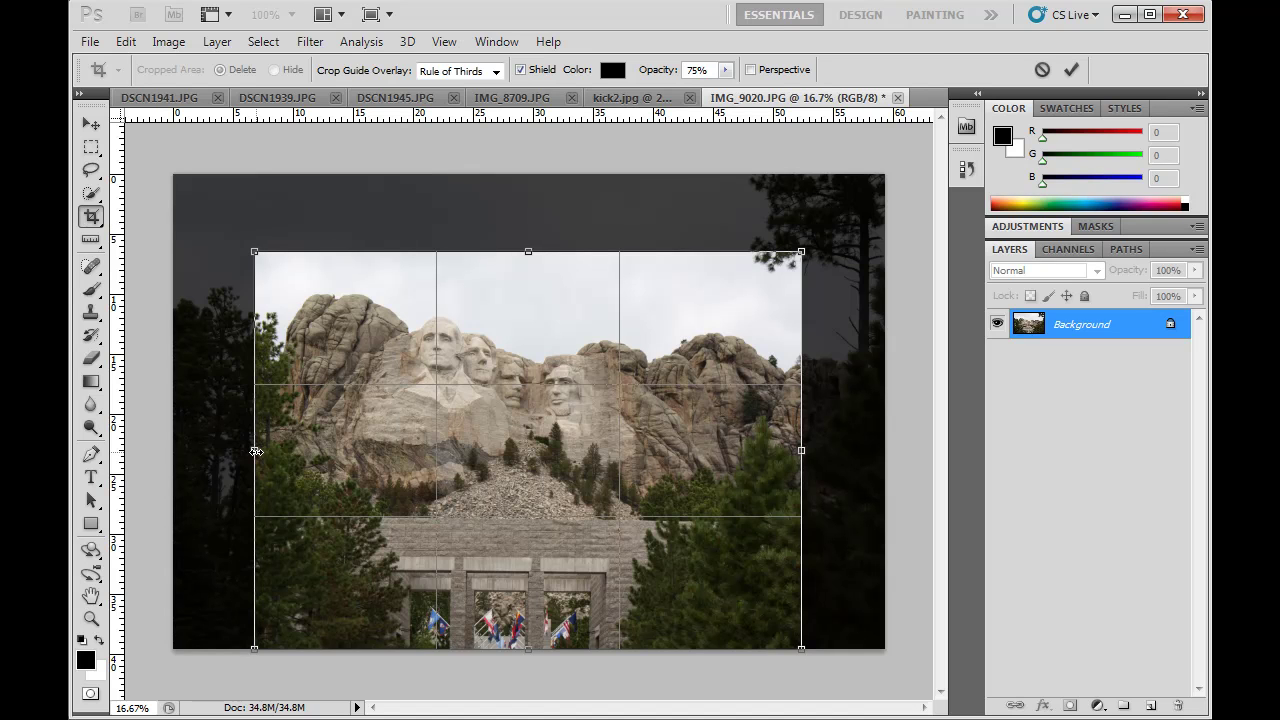
key(Return)
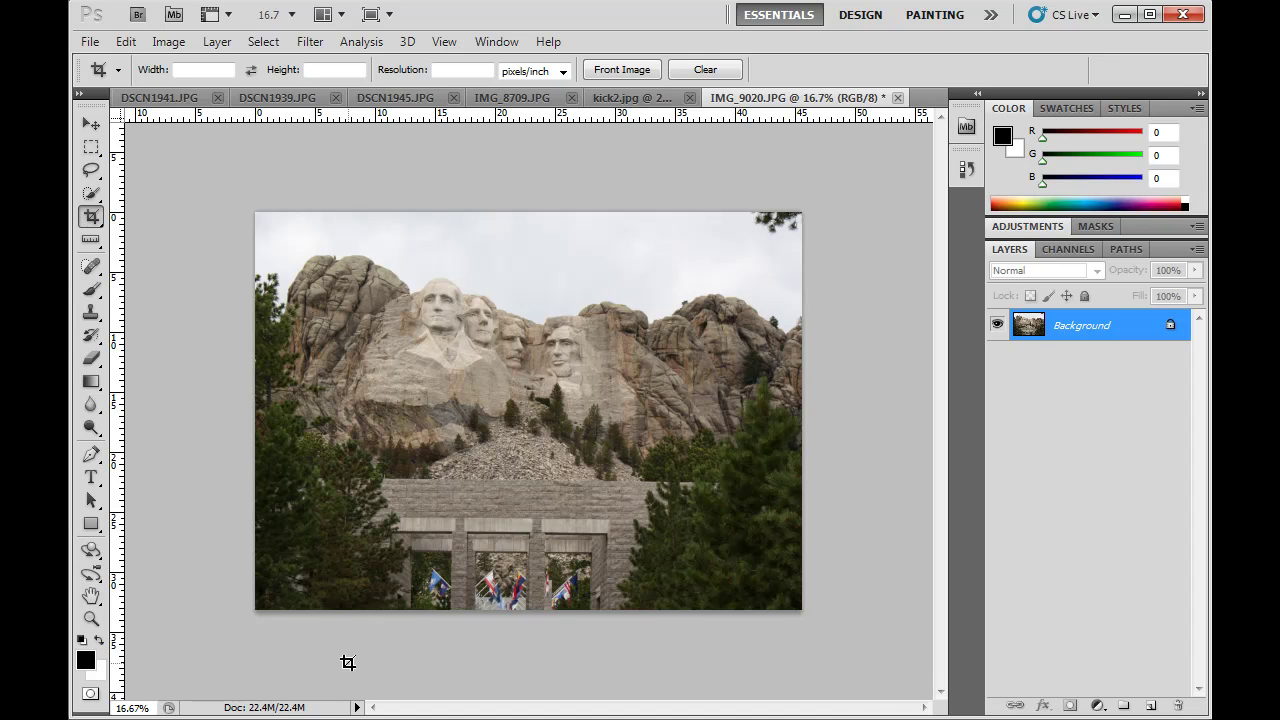
- Fit the photo on screen and measure the wall top's tilt with the Ruler tool (-0.8°)
double_click(91, 597)
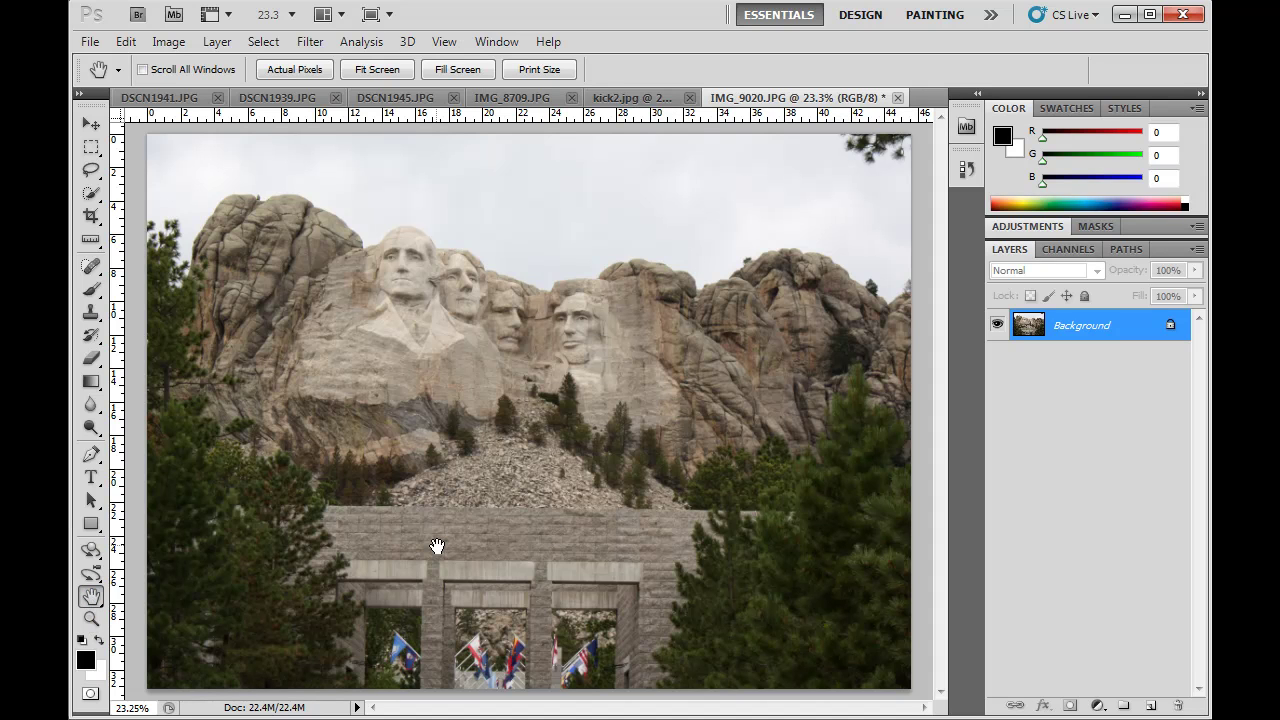
click(91, 240)
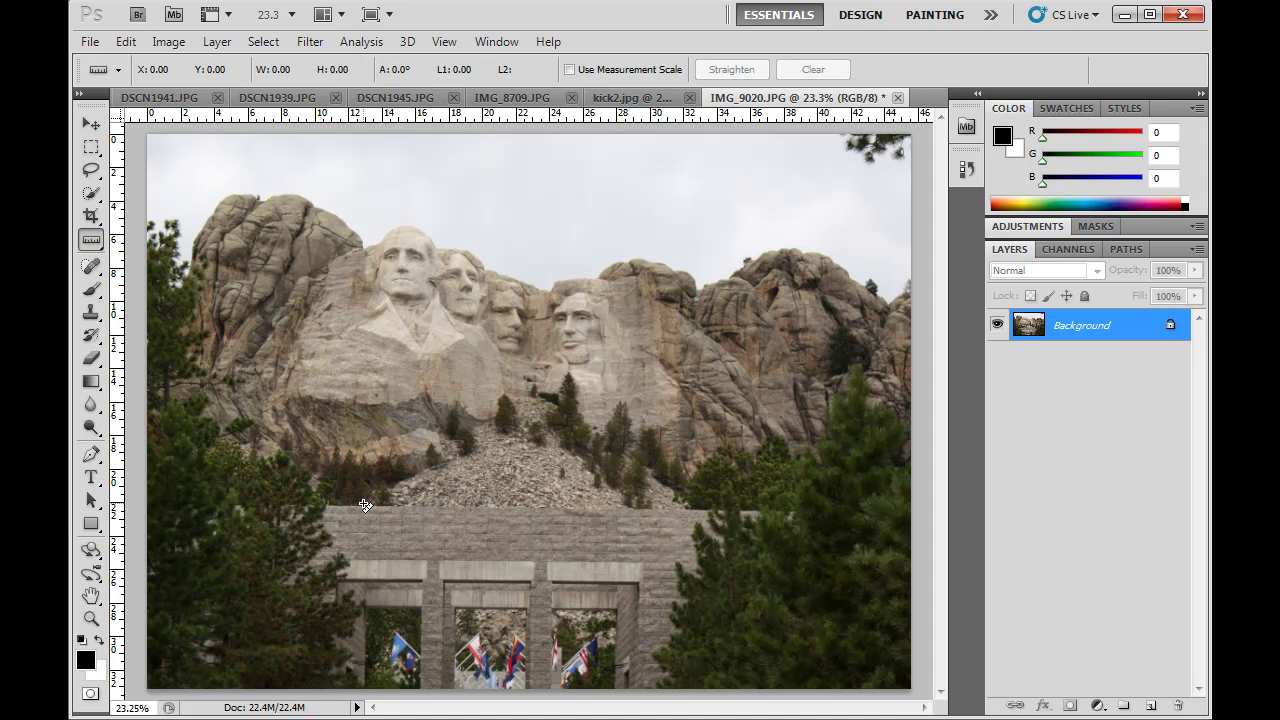
drag(367, 508, 665, 508)
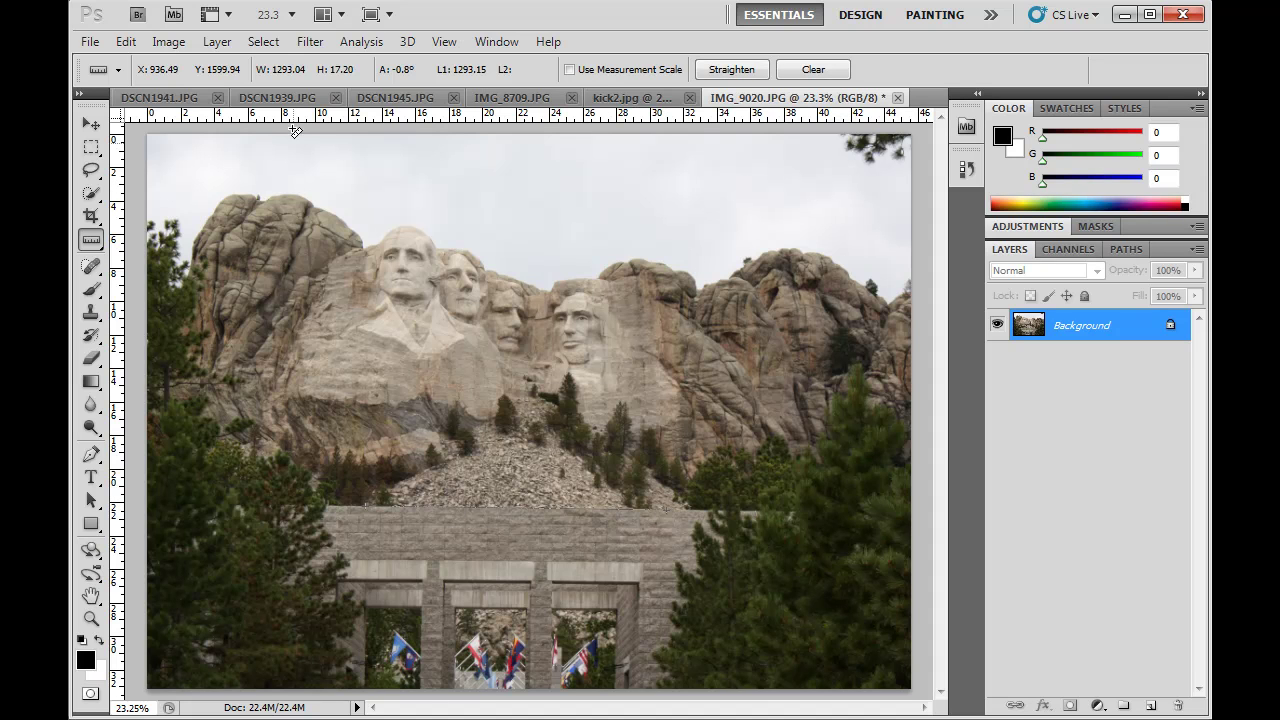
click(166, 41)
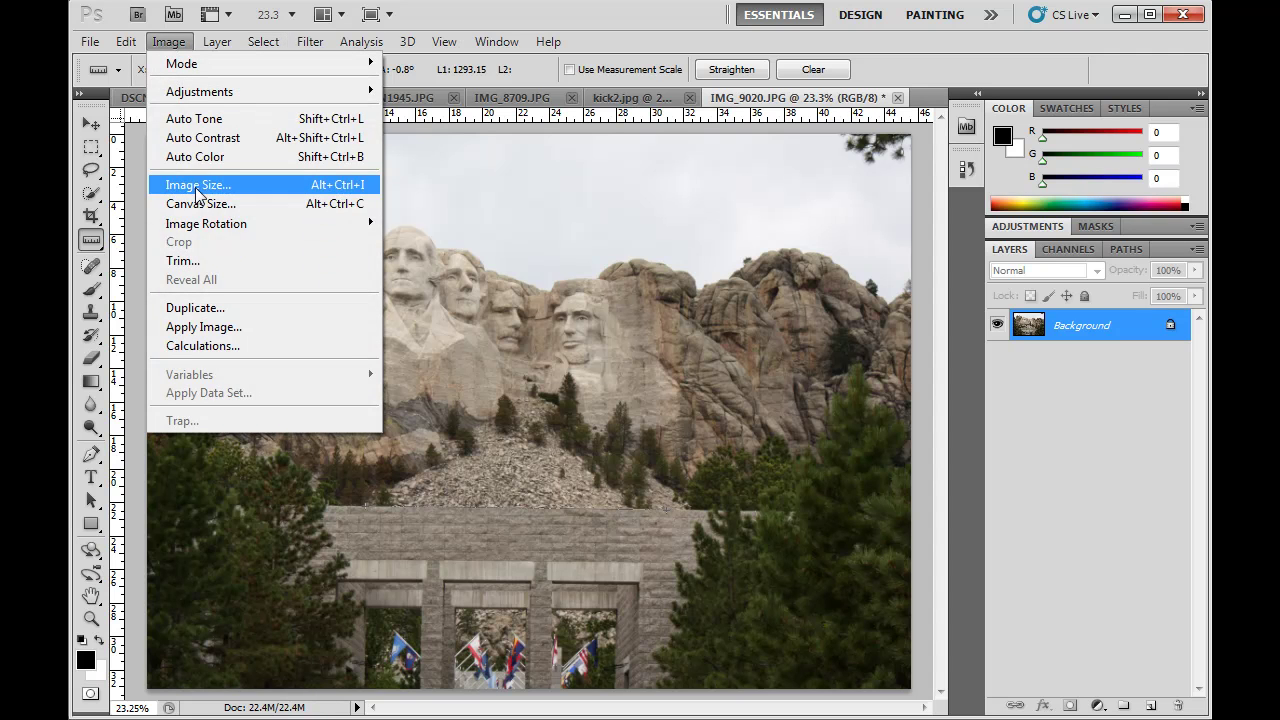
- Rotate the canvas an arbitrary 0.76° counter-clockwise to level the wall
mouse_move(206, 226)
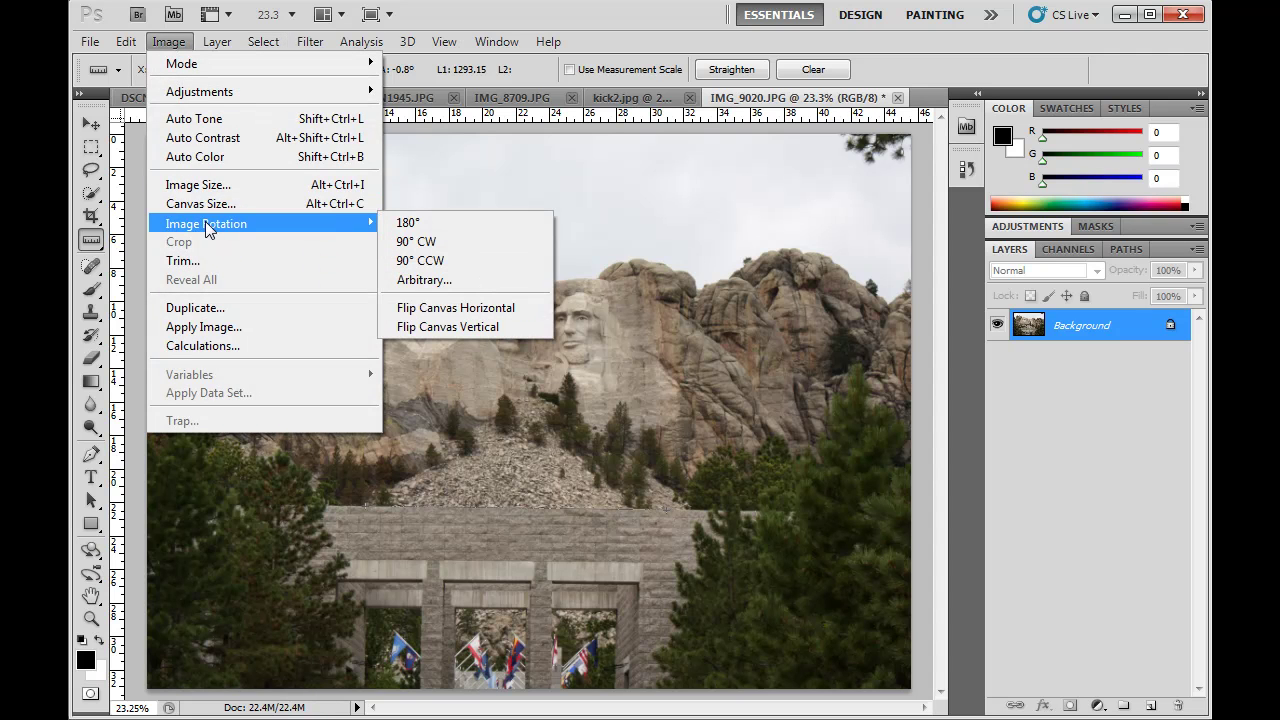
click(448, 282)
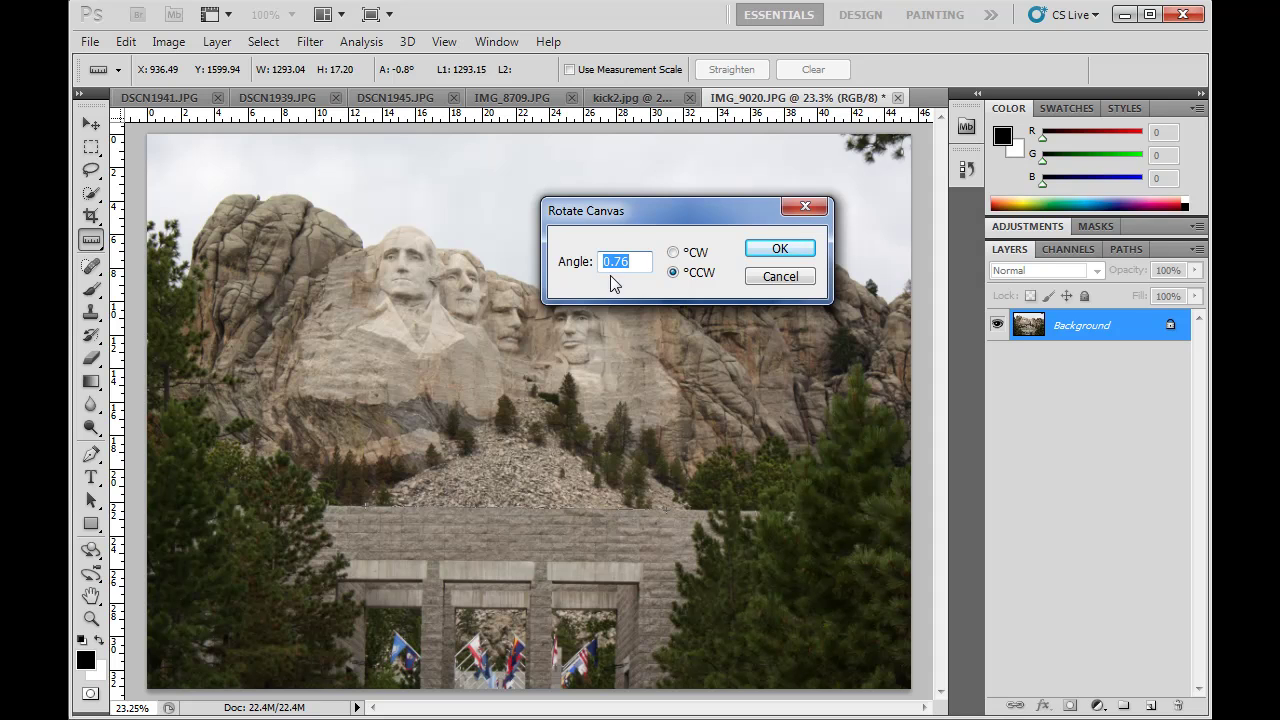
click(766, 250)
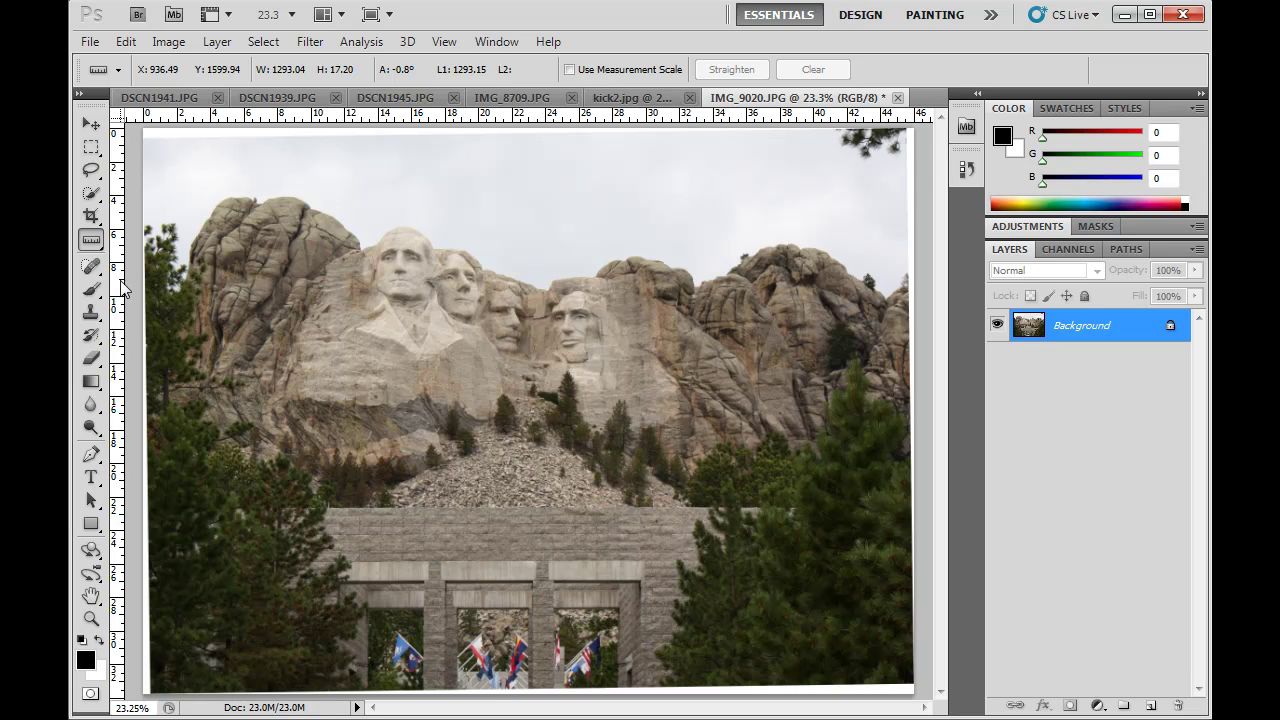
click(91, 216)
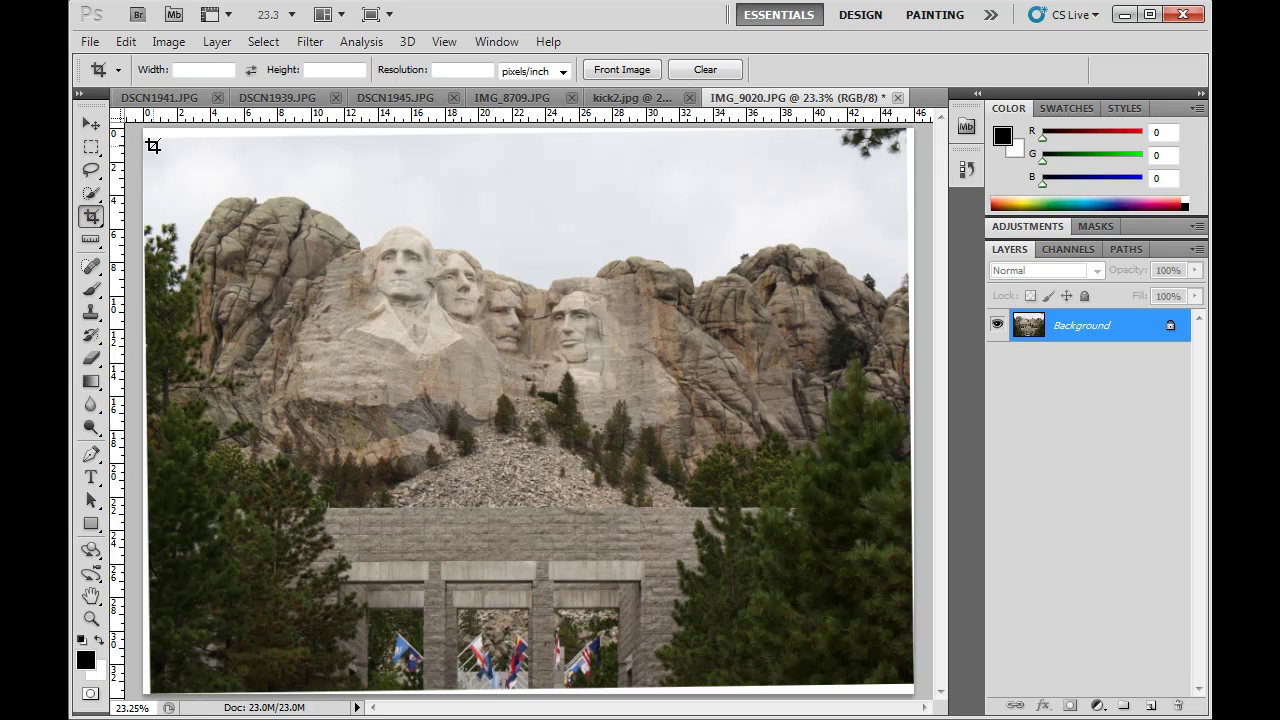
- Crop the rotated Mount Rushmore photo inside its edges, trimming the white wedges left by levelling
drag(156, 142, 911, 681)
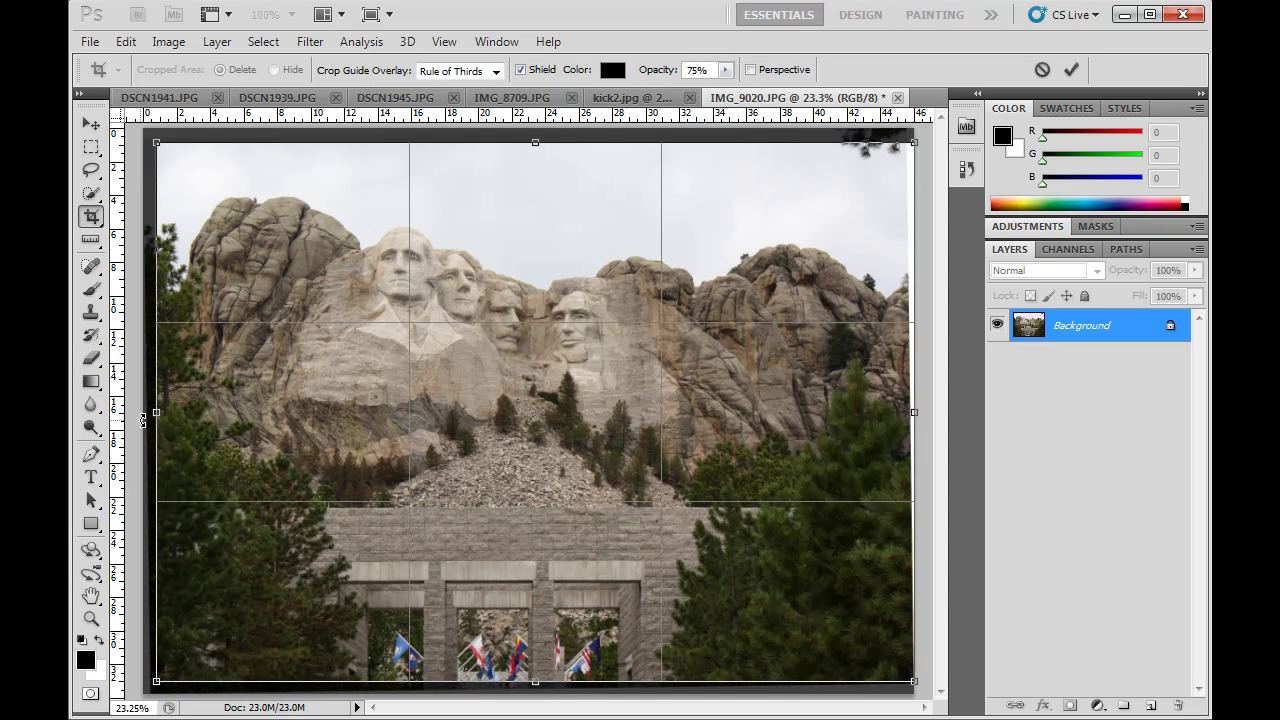
drag(155, 414, 153, 415)
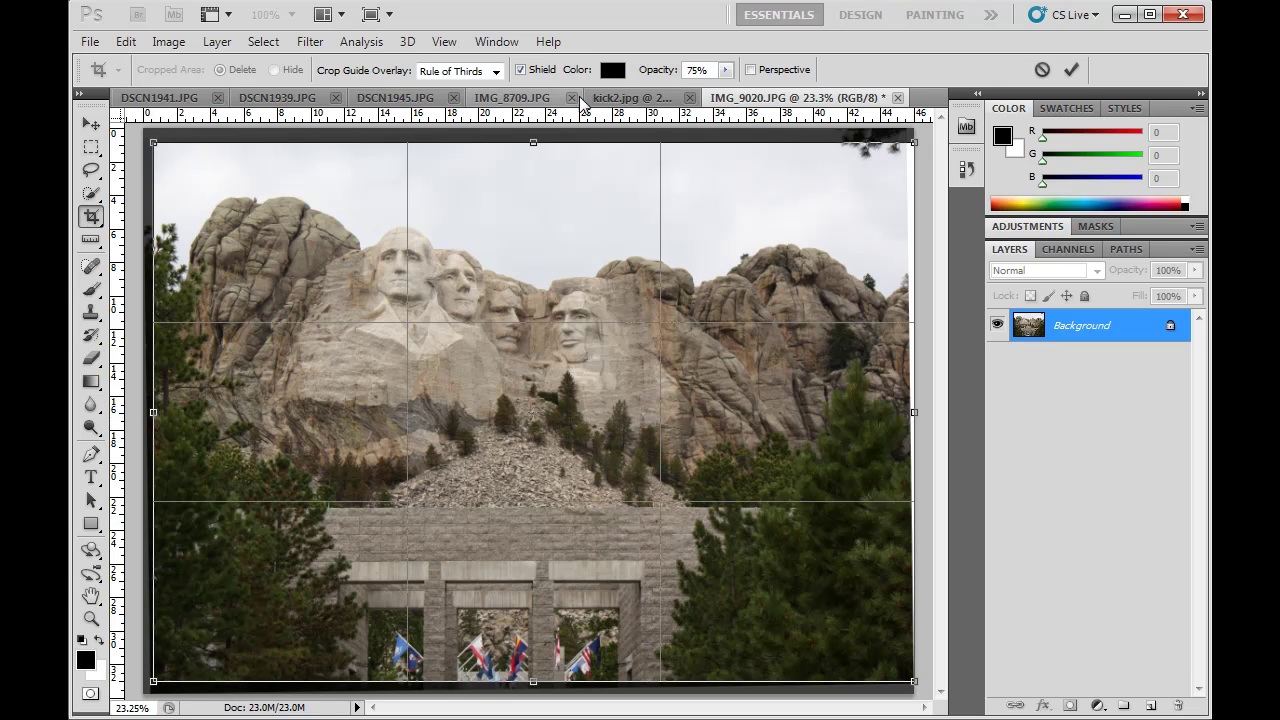
mouse_move(533, 145)
mouse_down()
mouse_move(534, 130)
mouse_move(537, 140)
mouse_up()
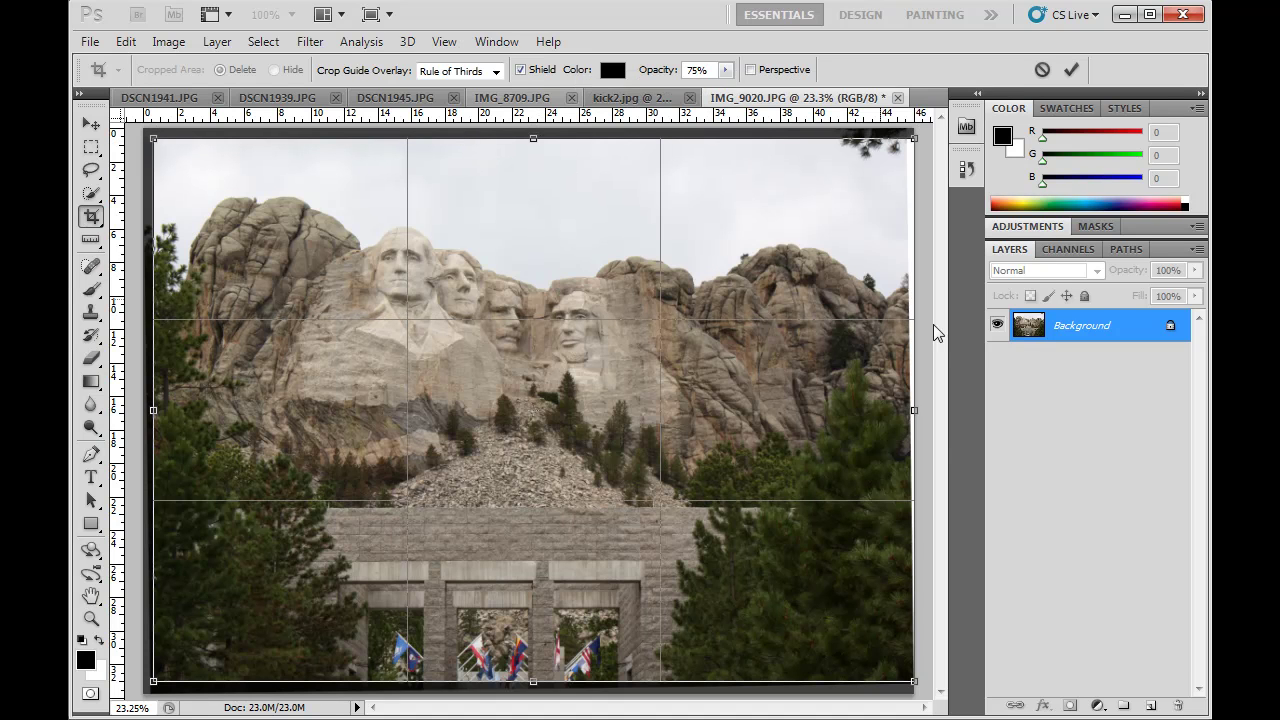
mouse_move(915, 410)
mouse_down()
mouse_move(884, 412)
mouse_move(906, 411)
mouse_up()
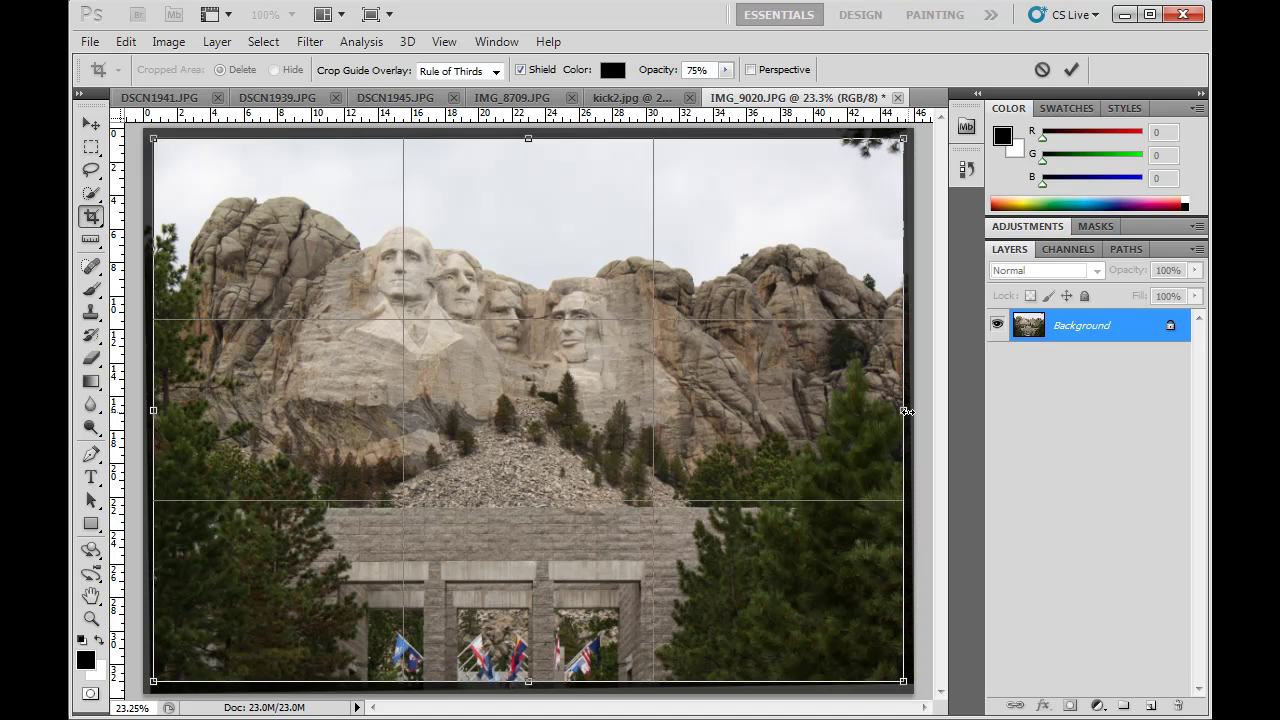
key(Return)
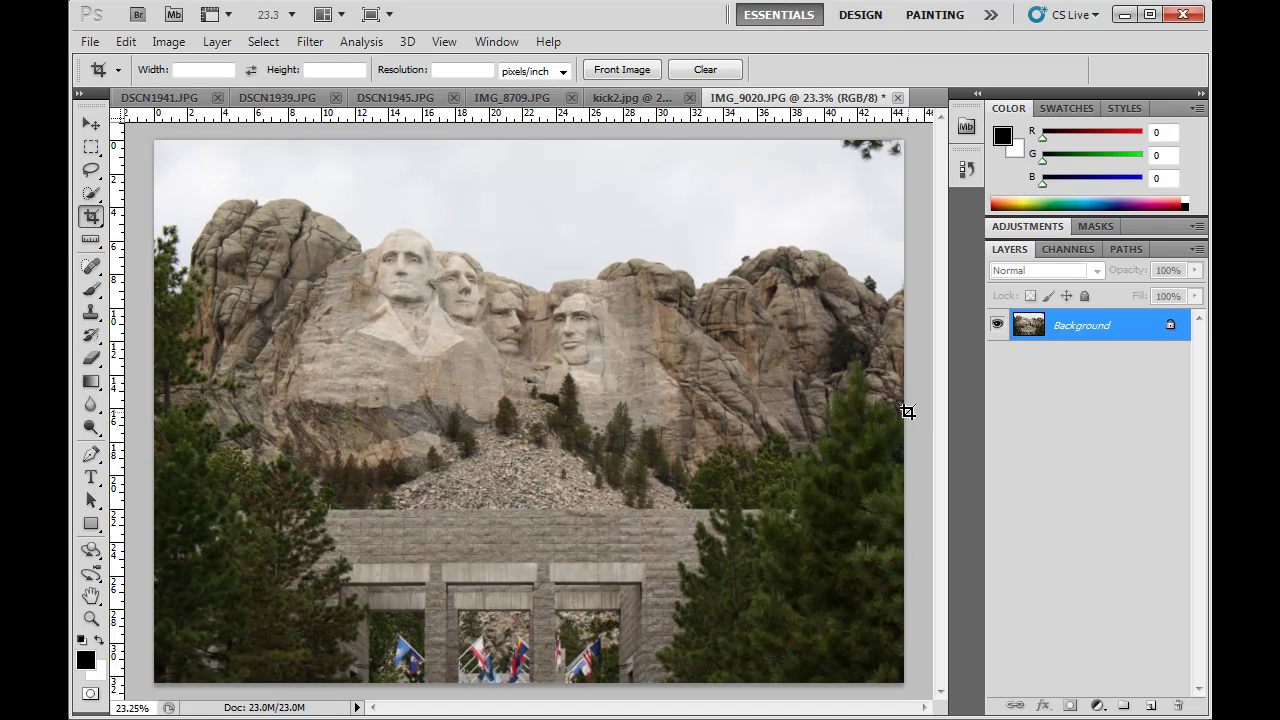